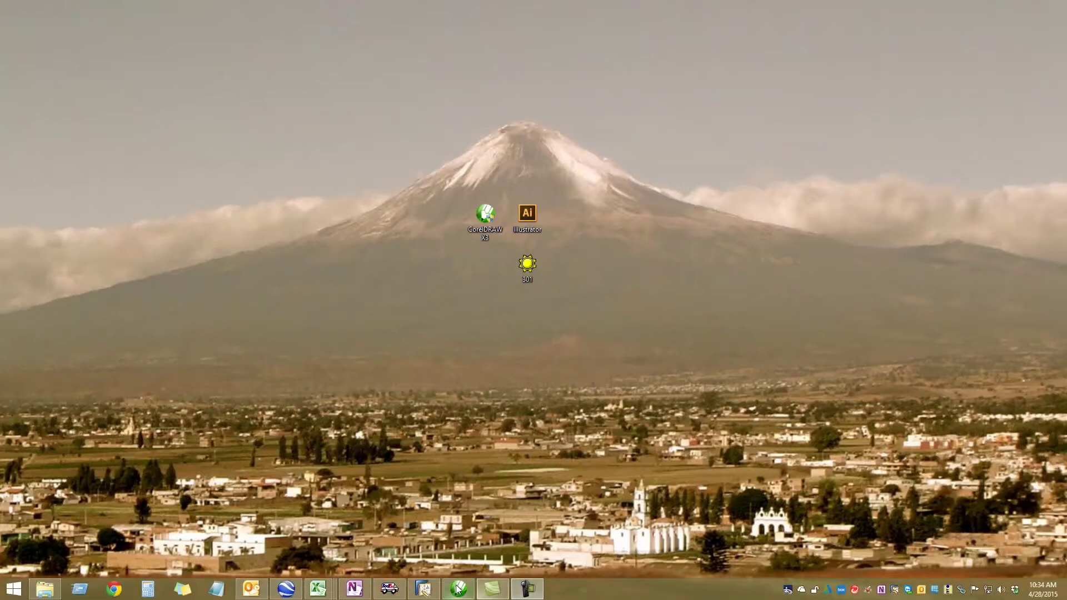
Type the artistic text IOLINE in the middle of the page
click(459, 589)
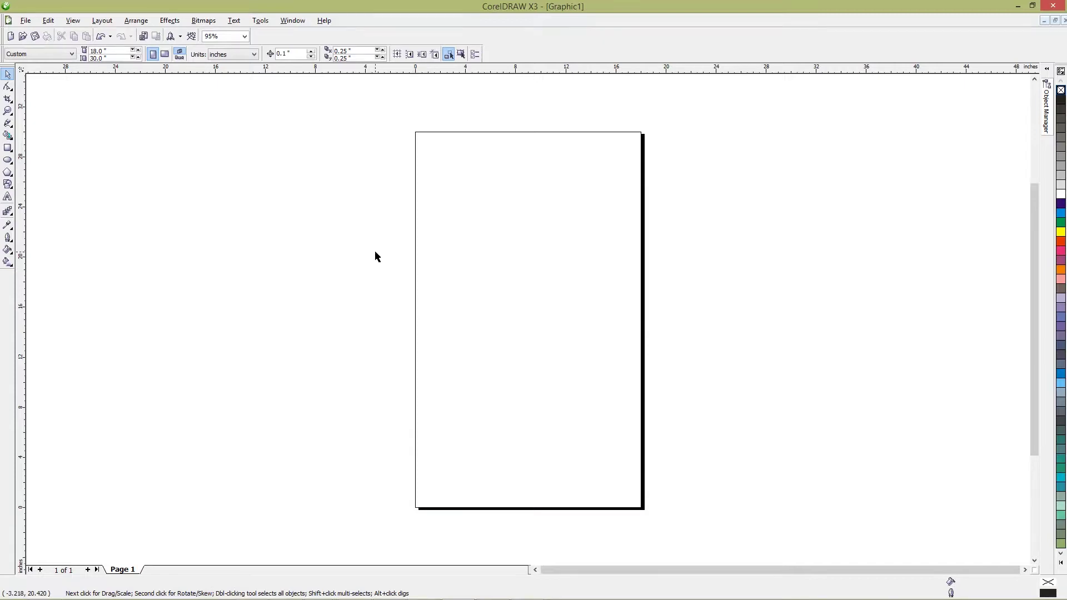
click(7, 196)
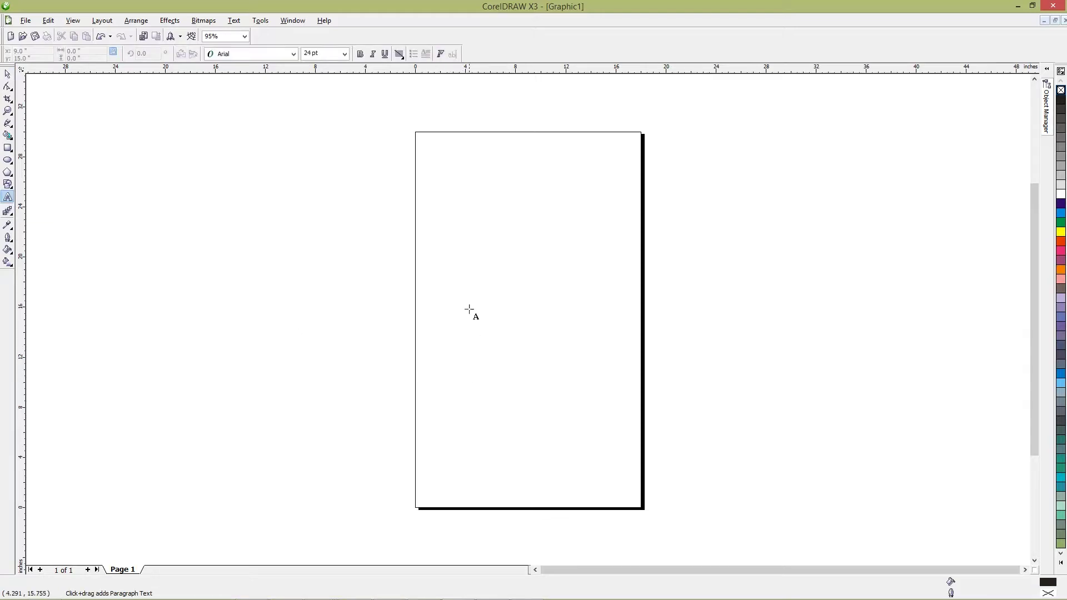
click(457, 298)
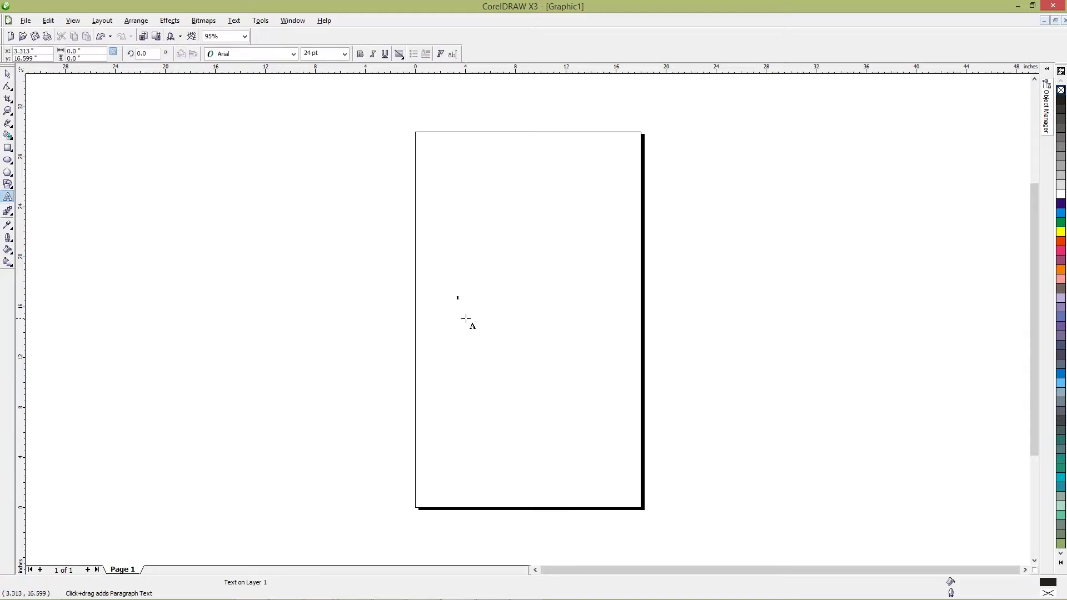
text(10LINE)
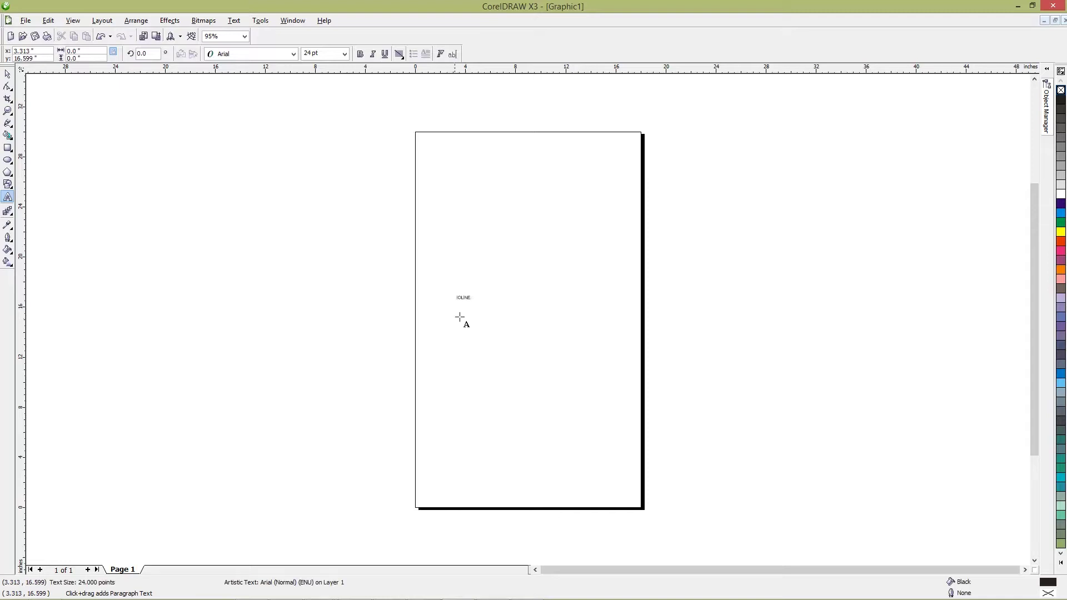
Scale IOLINE up to about 244 pt and centre it on the page
click(8, 74)
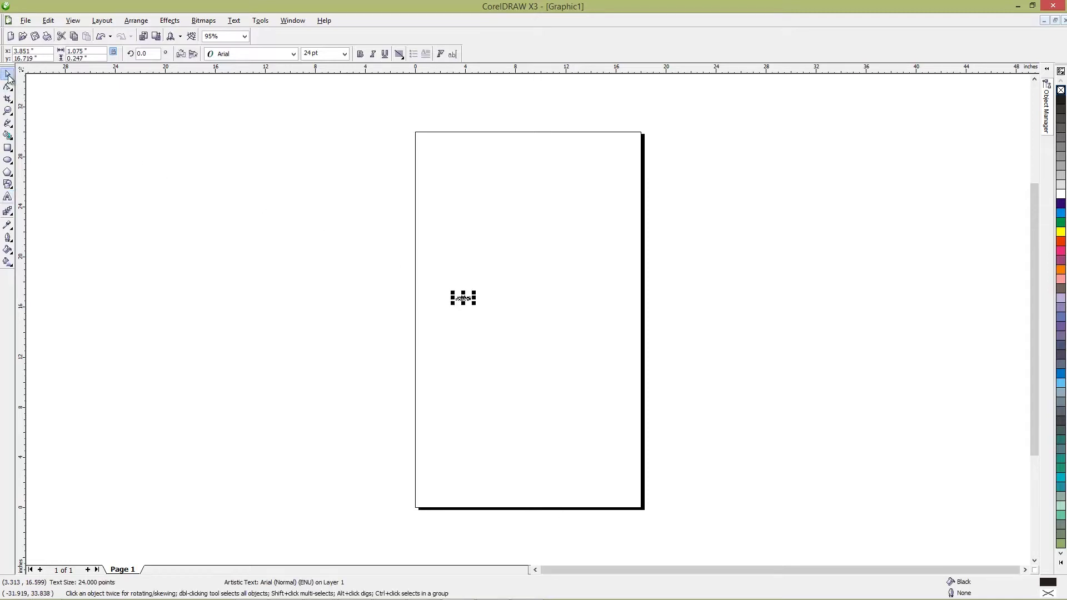
drag(474, 304, 596, 353)
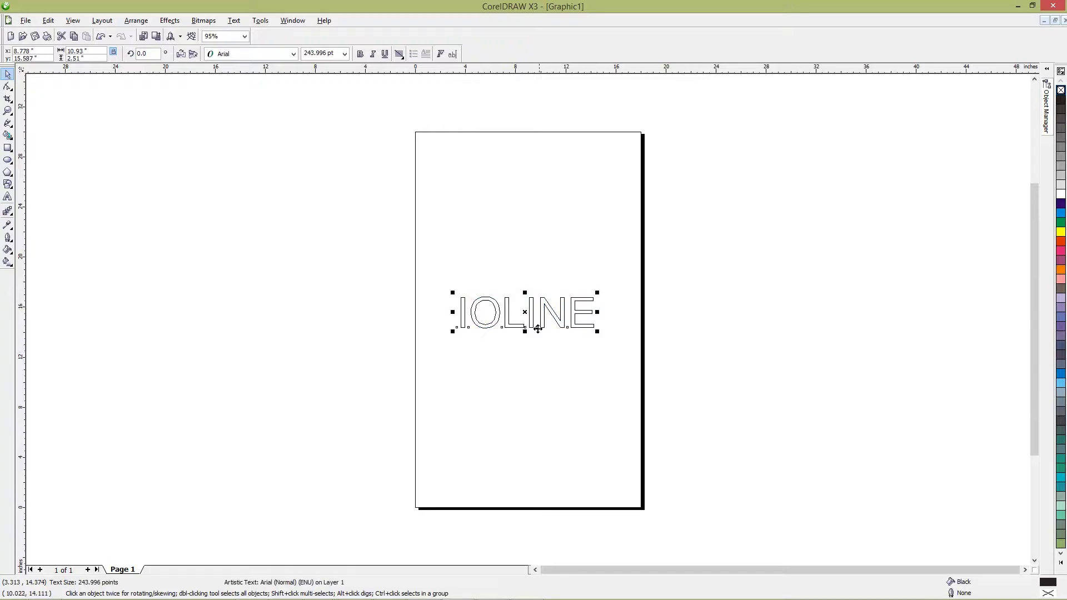
drag(523, 315, 515, 316)
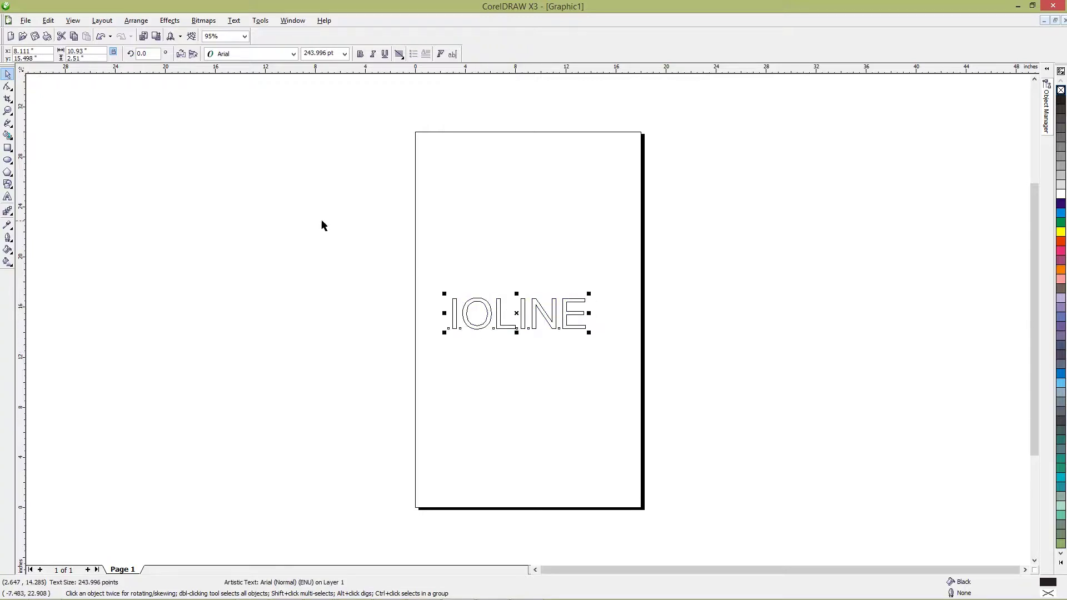
click(73, 21)
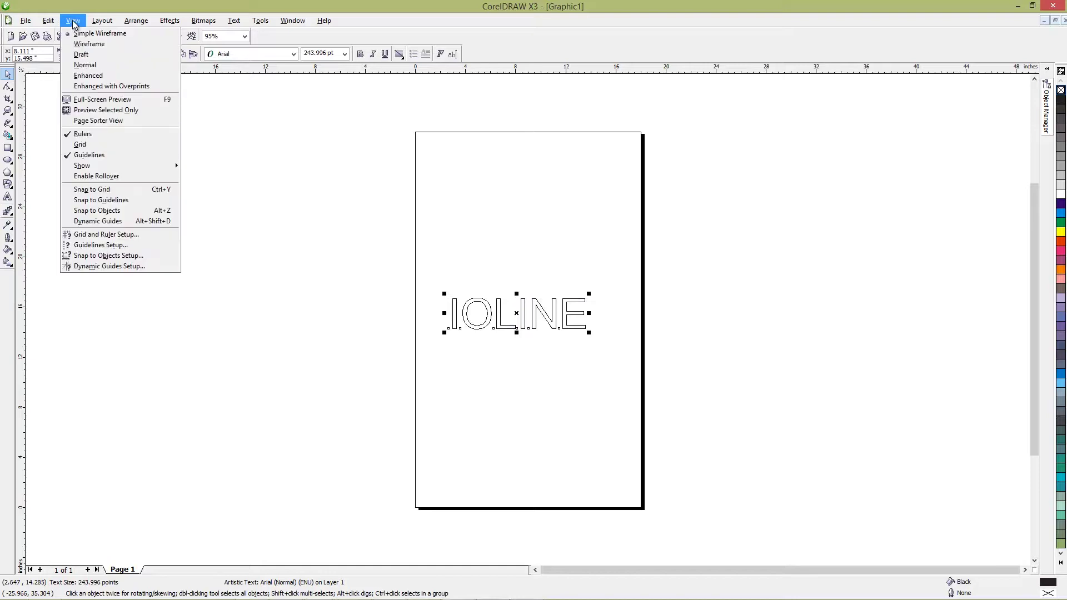
Switch to Enhanced view and zoom in to 370% on the IOLINE word
click(95, 87)
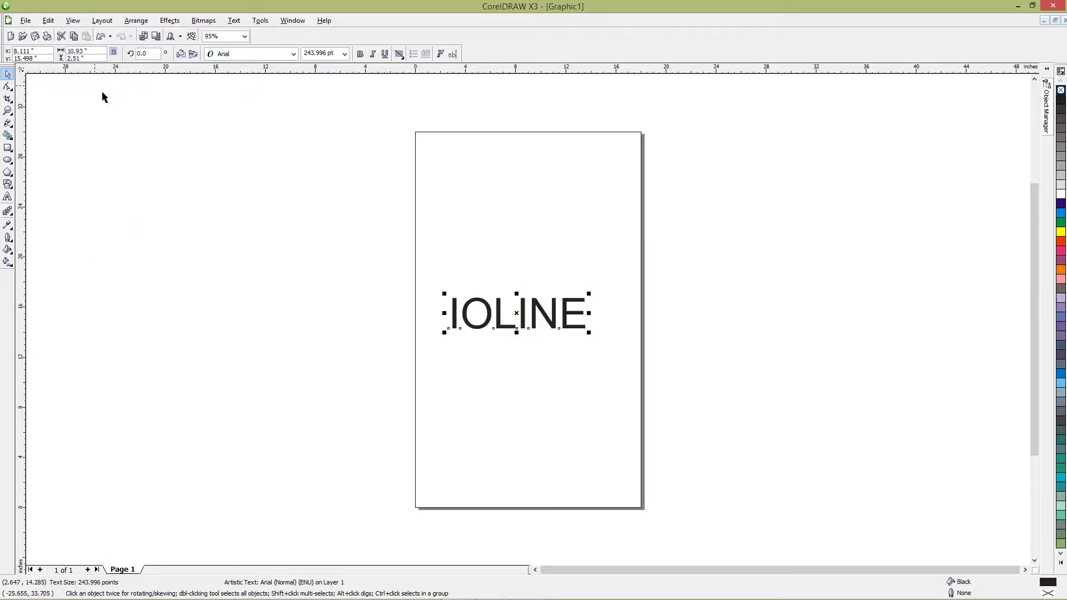
click(497, 345)
click(7, 111)
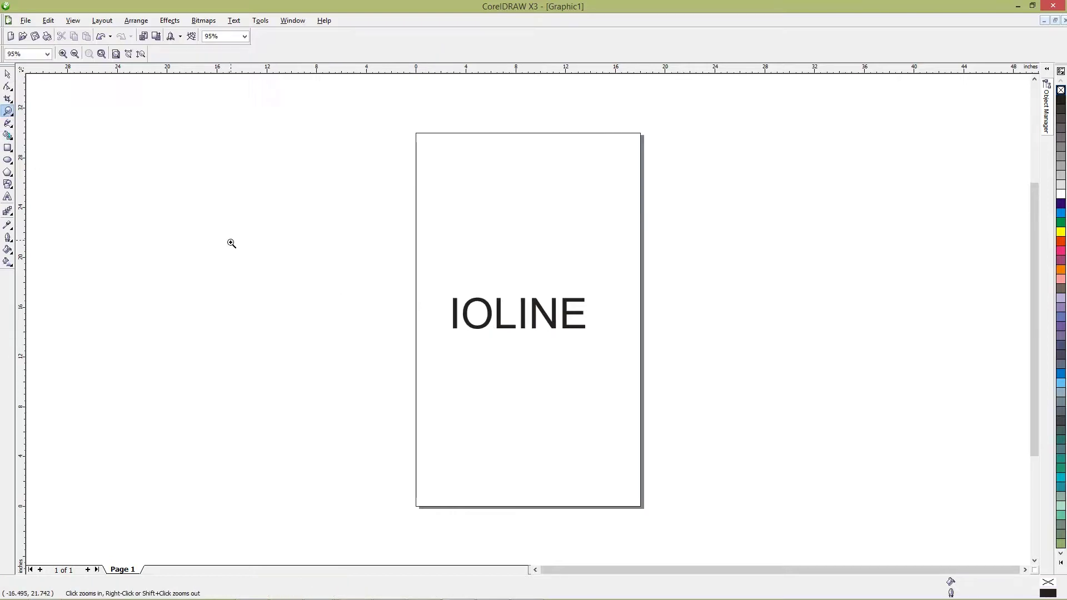
drag(401, 270, 658, 361)
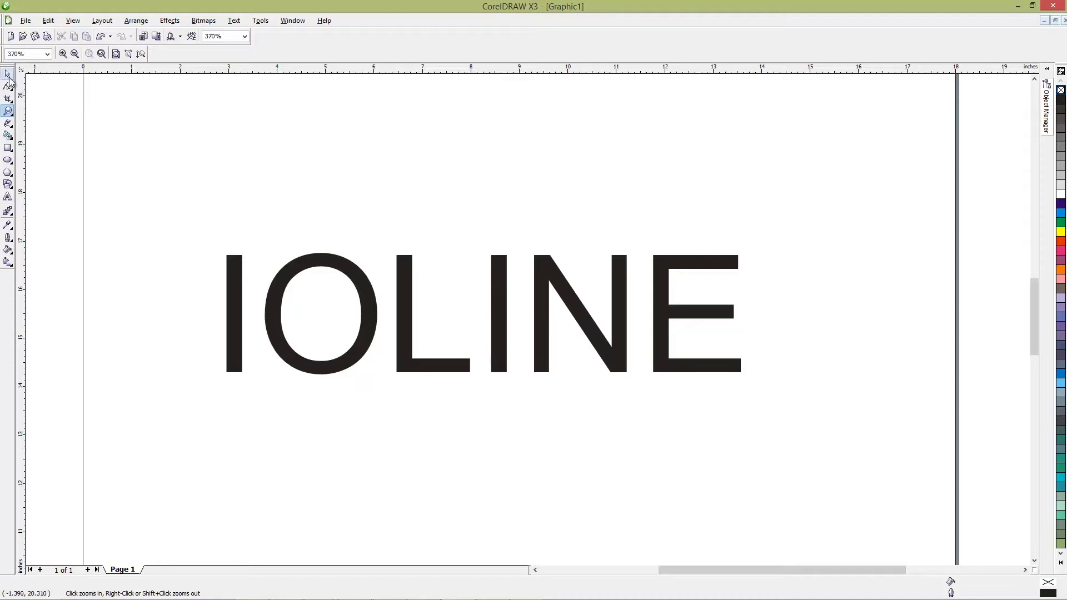
Select the IOLINE text and choose the Interactive Contour tool
click(8, 74)
click(303, 265)
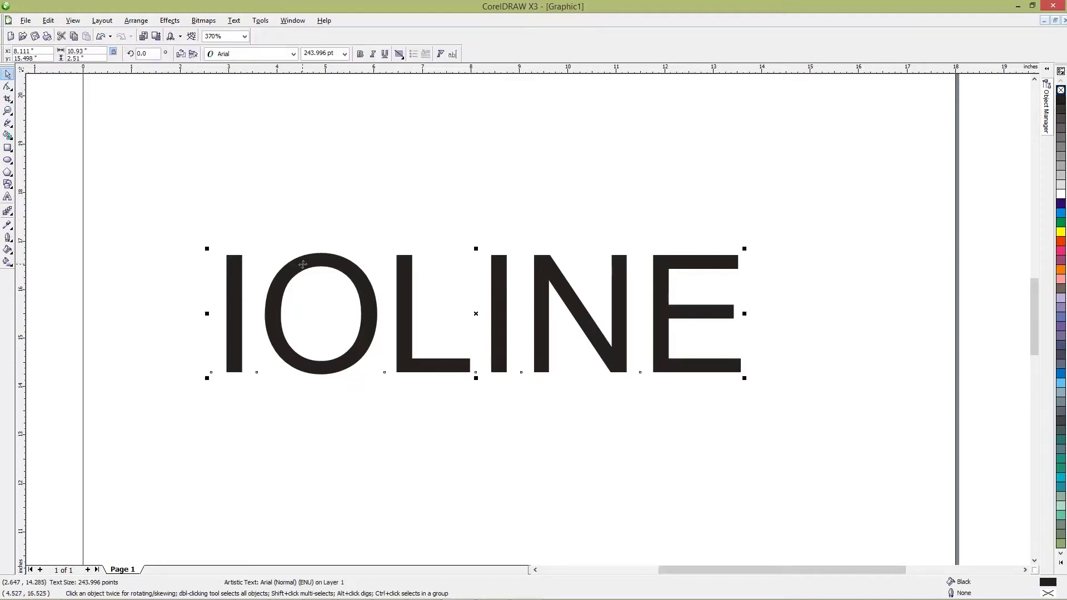
click(8, 211)
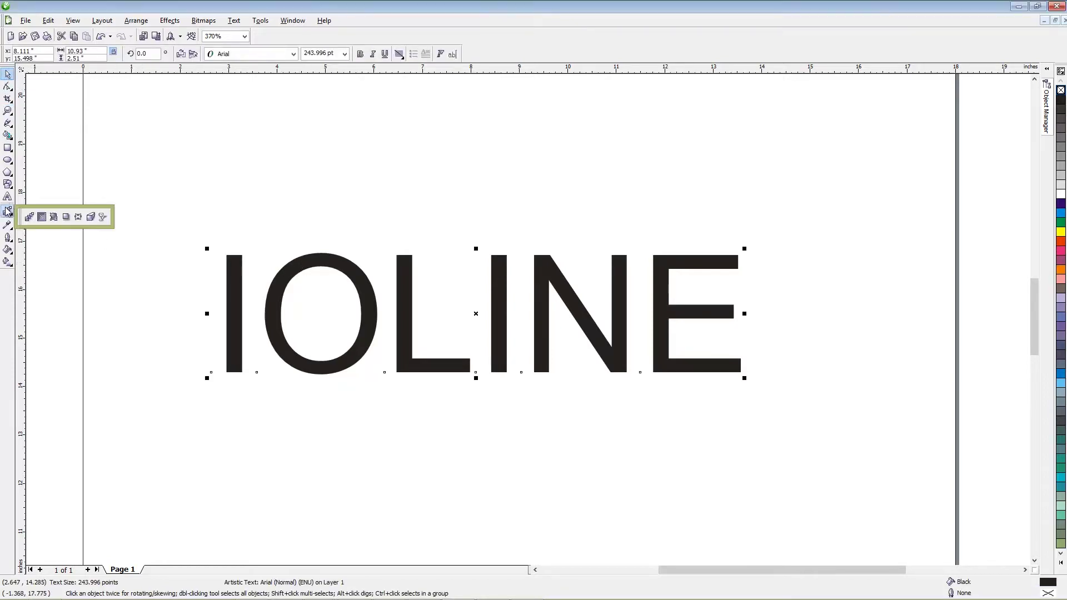
click(42, 218)
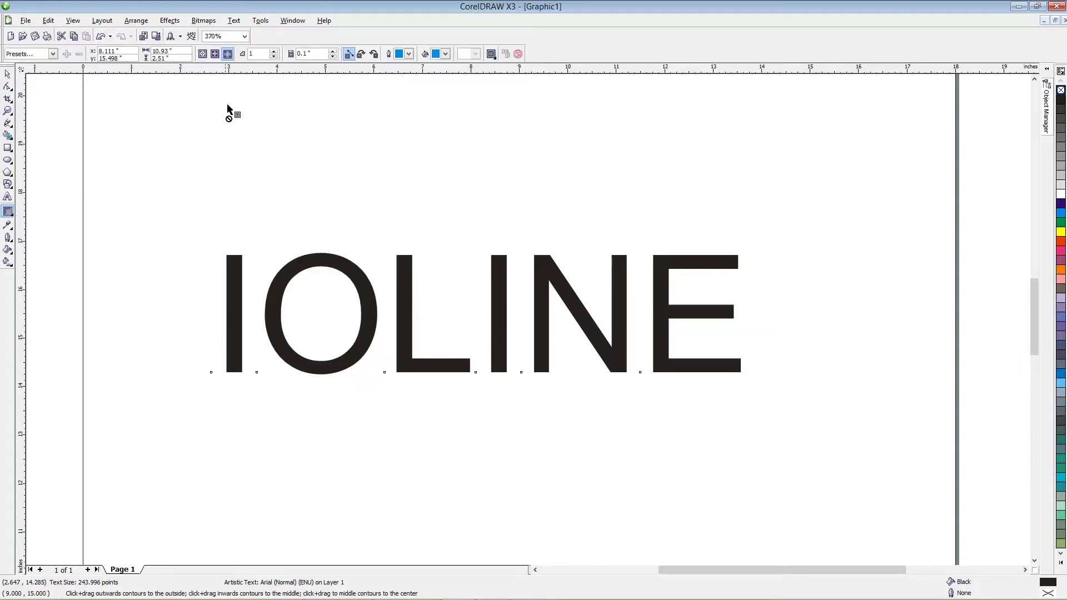
Give IOLINE an outside contour of 2 steps with a 0.3-inch offset
click(274, 51)
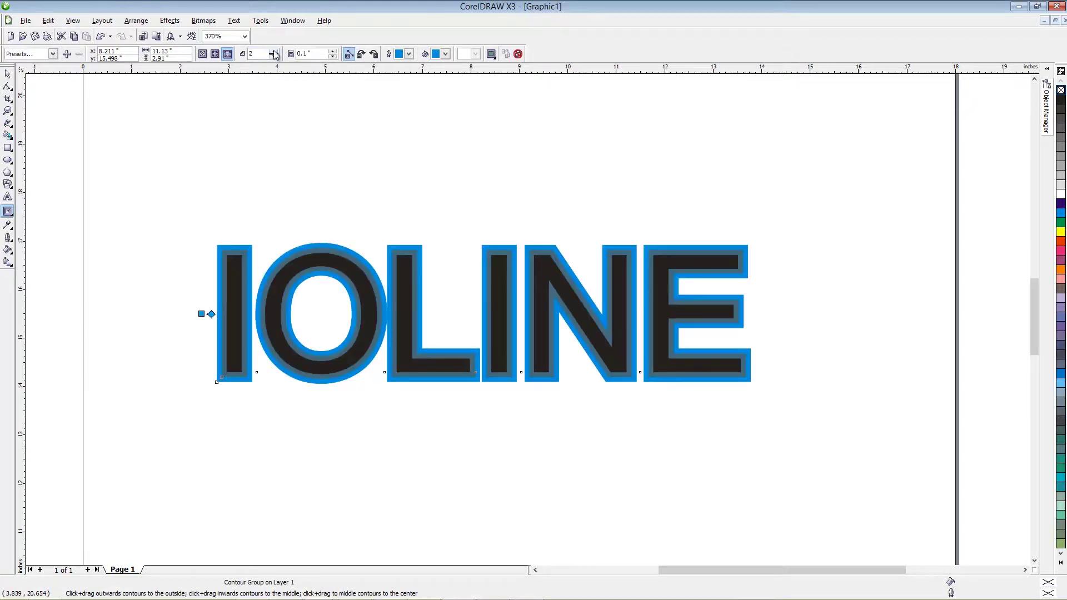
click(332, 51)
click(332, 51)
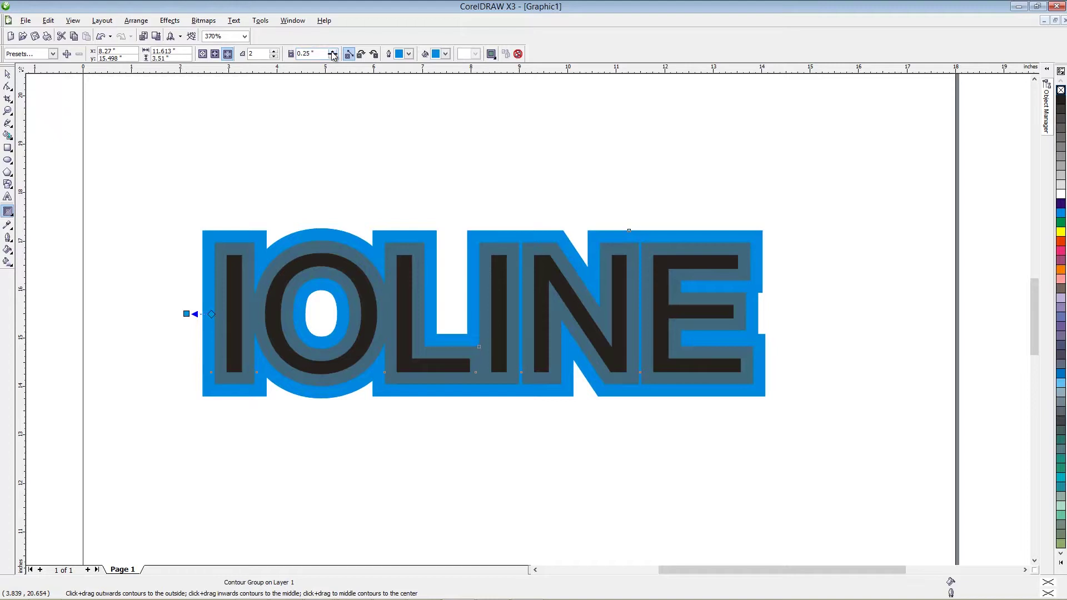
click(333, 52)
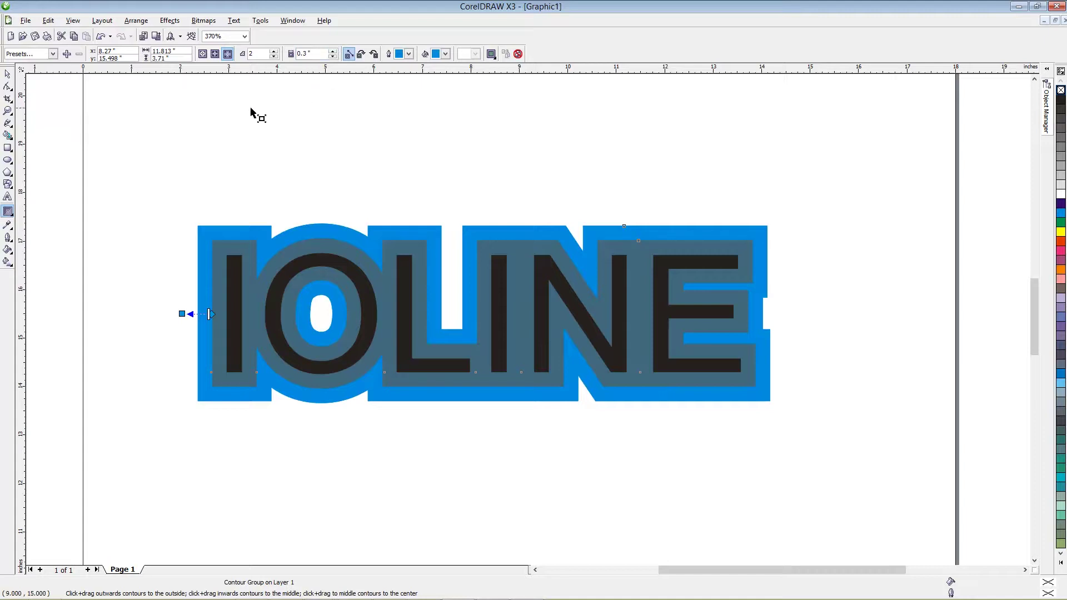
click(7, 74)
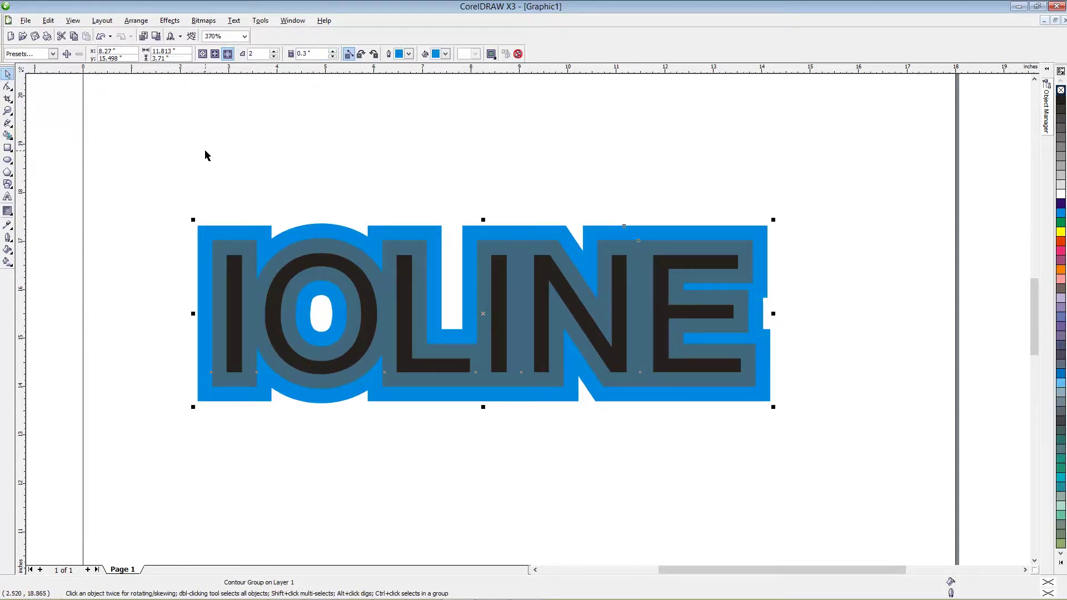
Select the contoured IOLINE and break the contour group apart
click(222, 240)
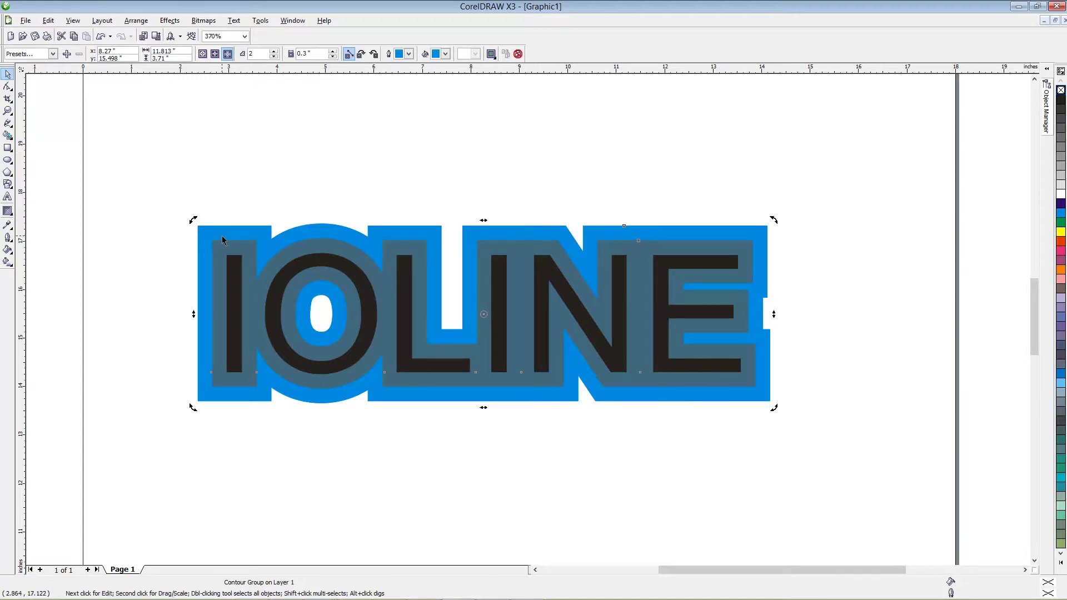
click(223, 240)
click(139, 21)
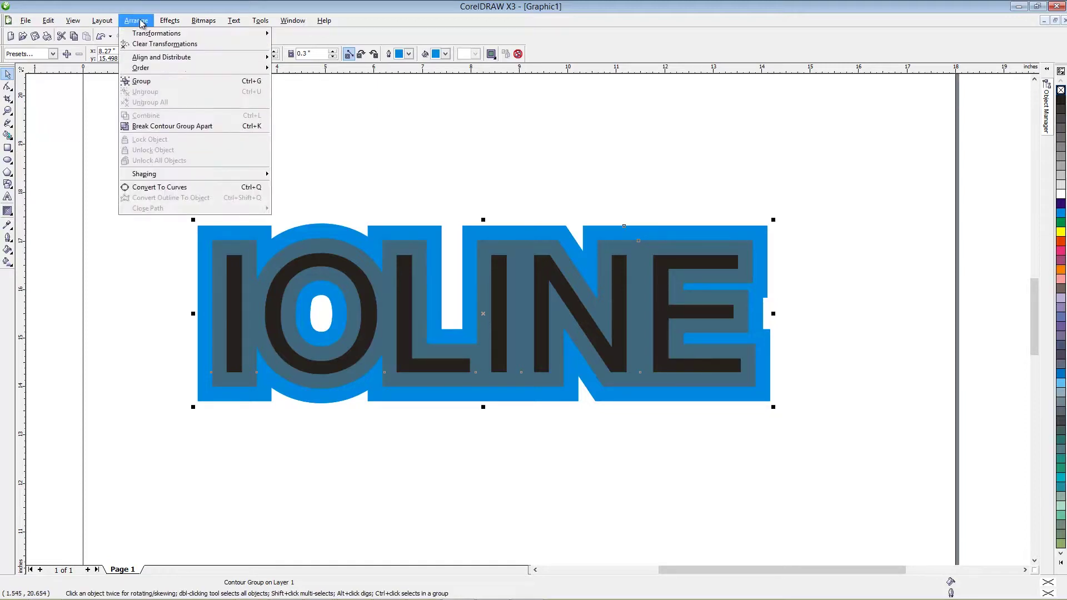
click(175, 127)
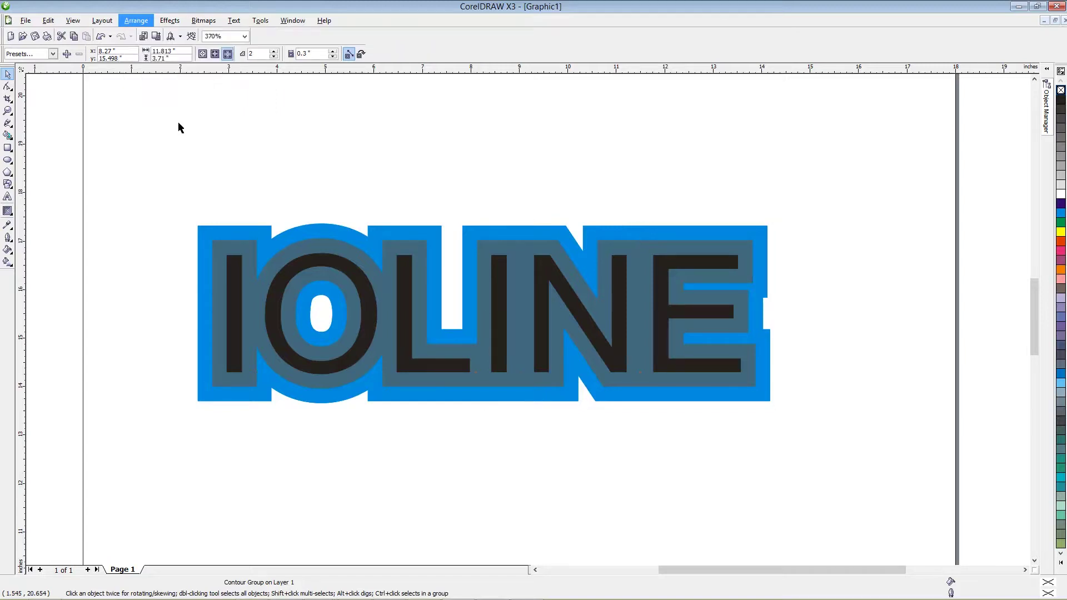
Ungroup all contour pieces, then check the blue band, grey band and text individually
click(217, 166)
click(234, 230)
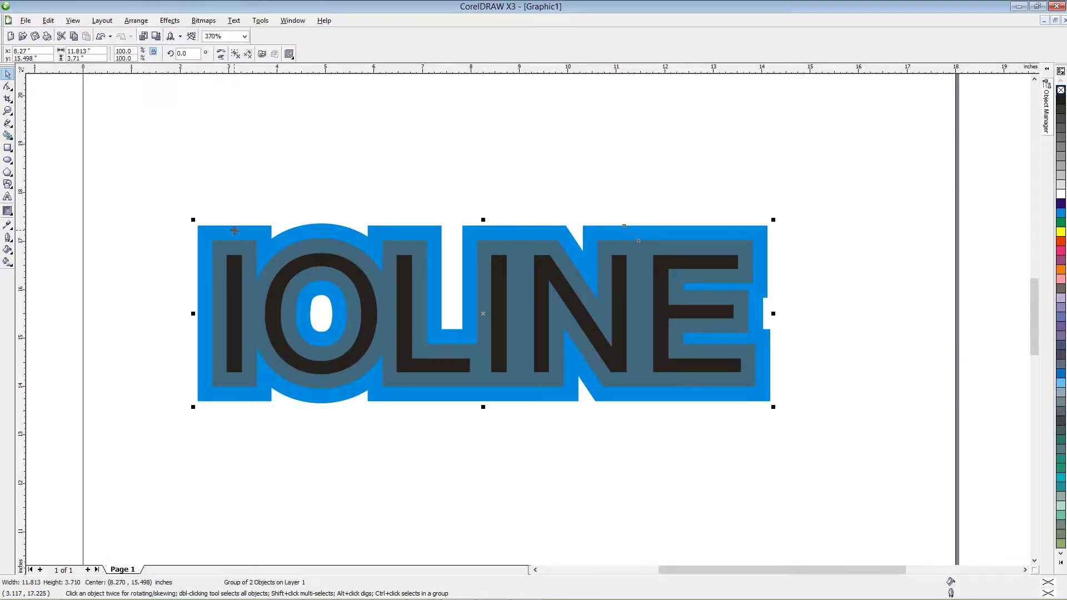
click(136, 22)
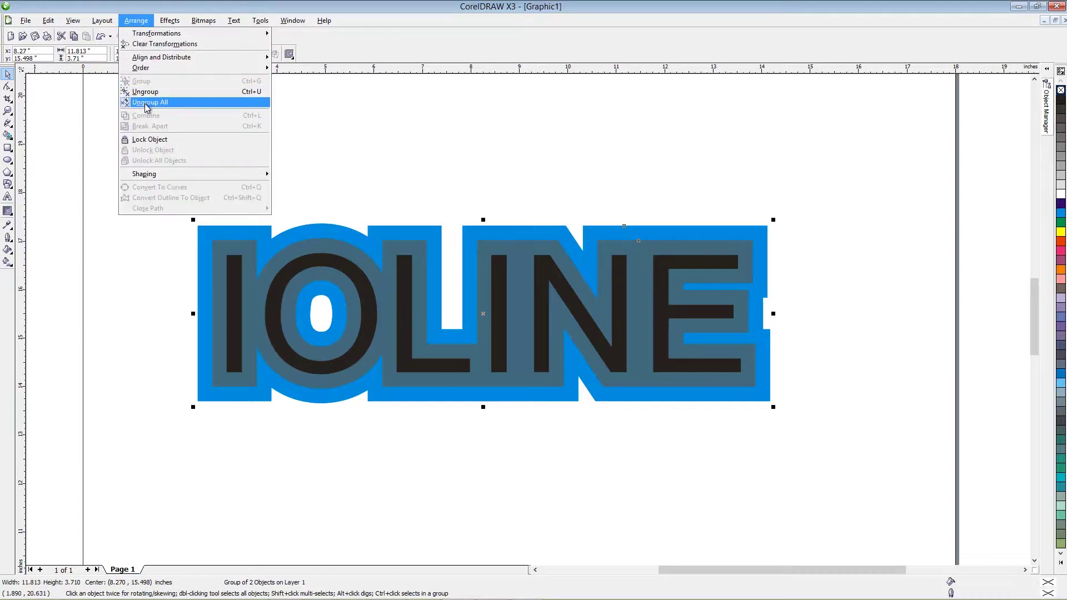
click(171, 103)
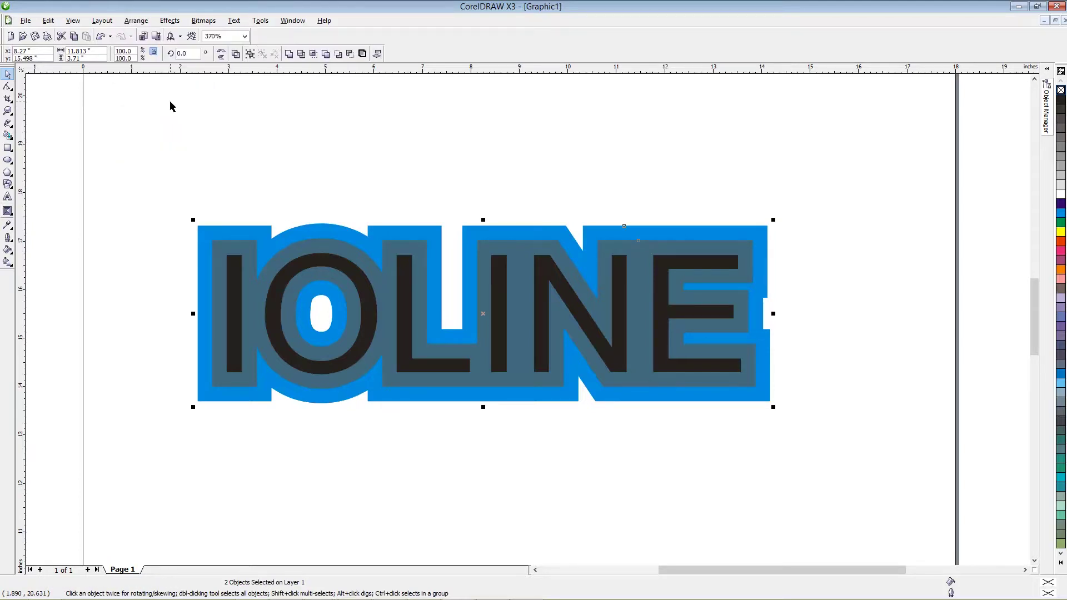
click(223, 172)
click(240, 232)
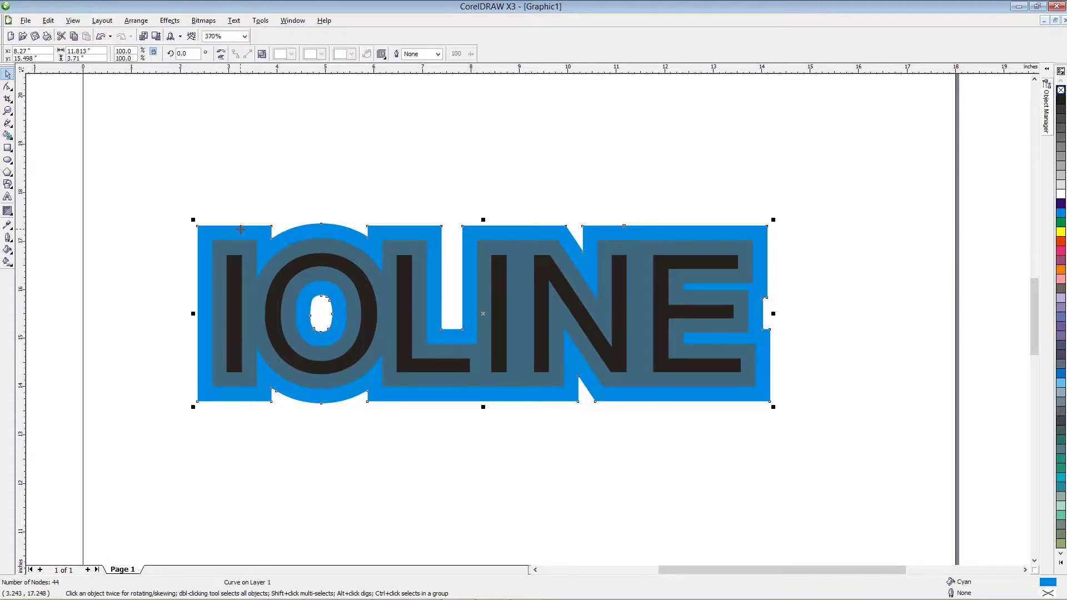
click(239, 253)
click(236, 264)
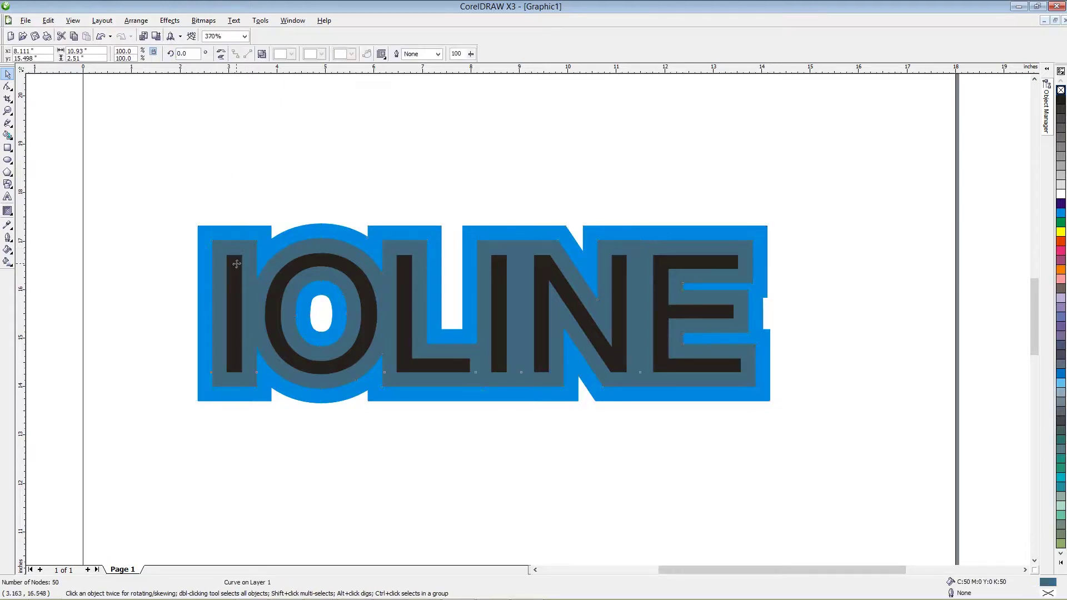
Remove the fill from all three IOLINE pieces and outline them in cyan
click(165, 188)
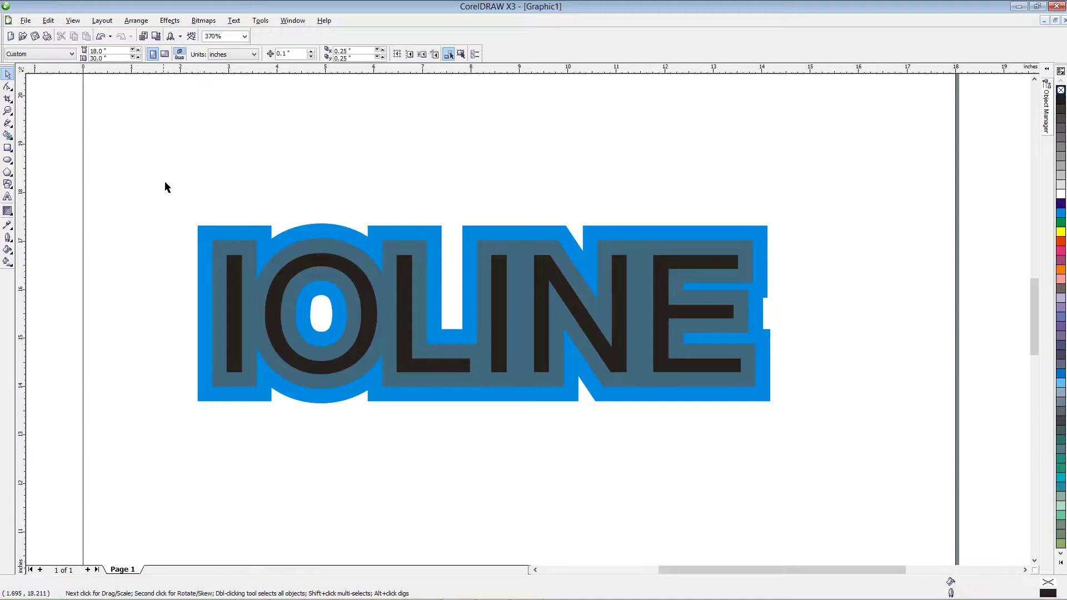
drag(159, 178, 807, 443)
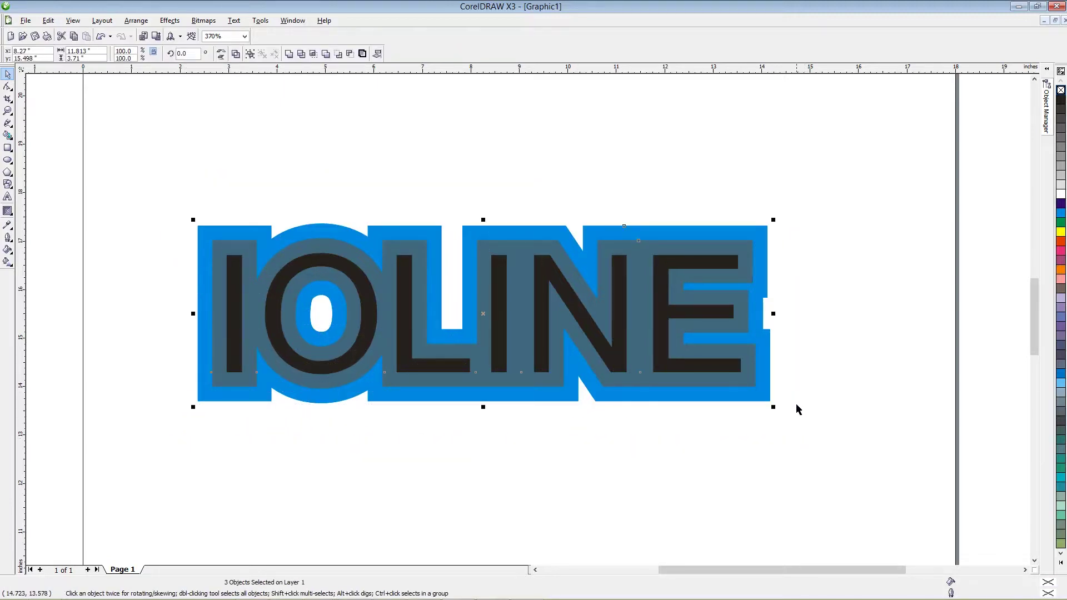
click(1061, 90)
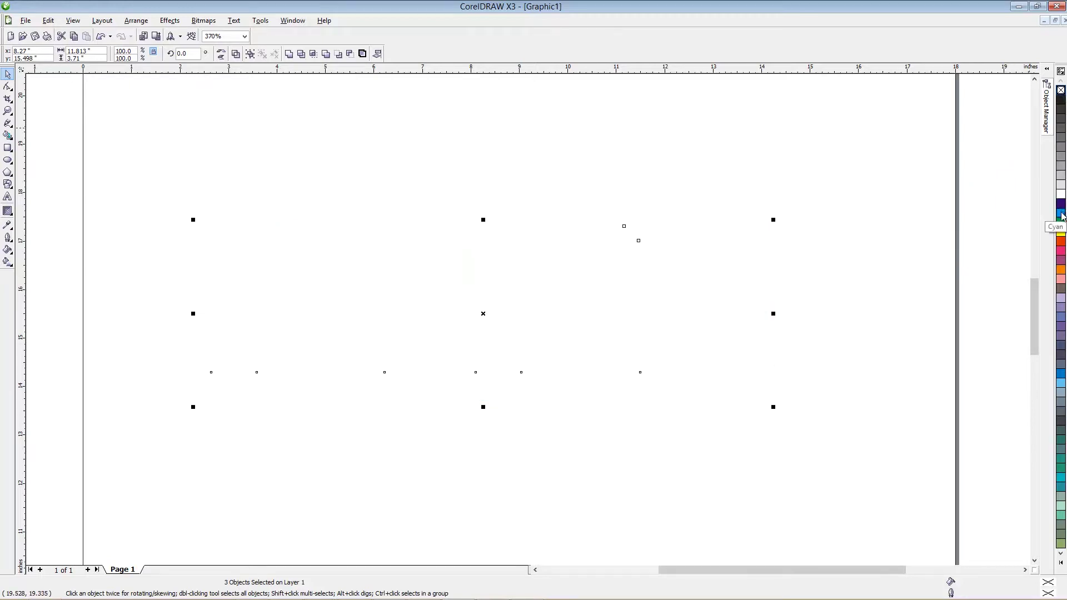
right_click(1061, 215)
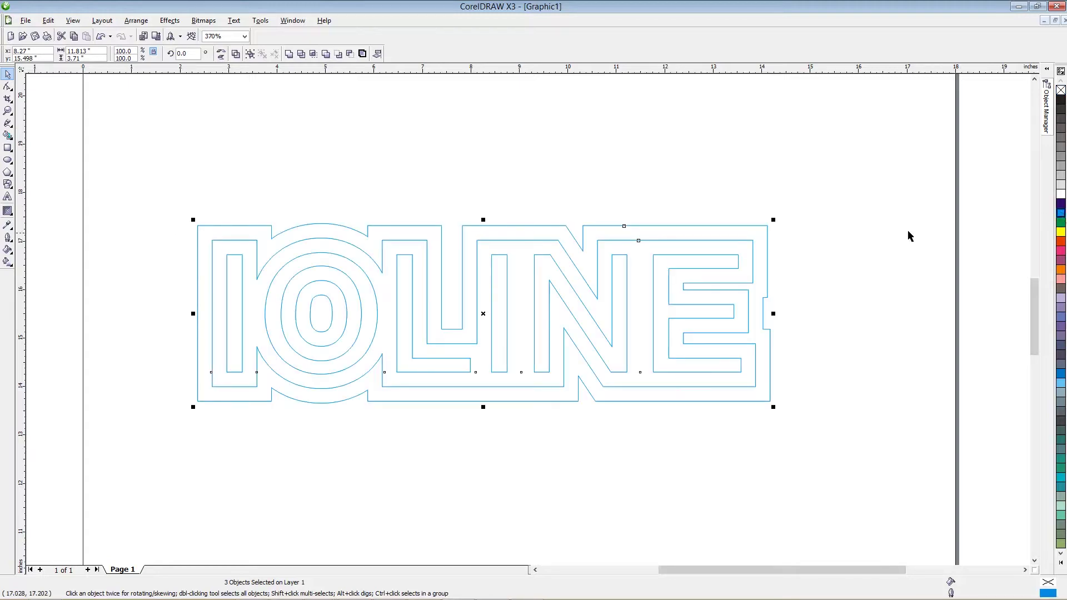
Outline the middle contour in green and the letters in red, then view the whole page
click(663, 215)
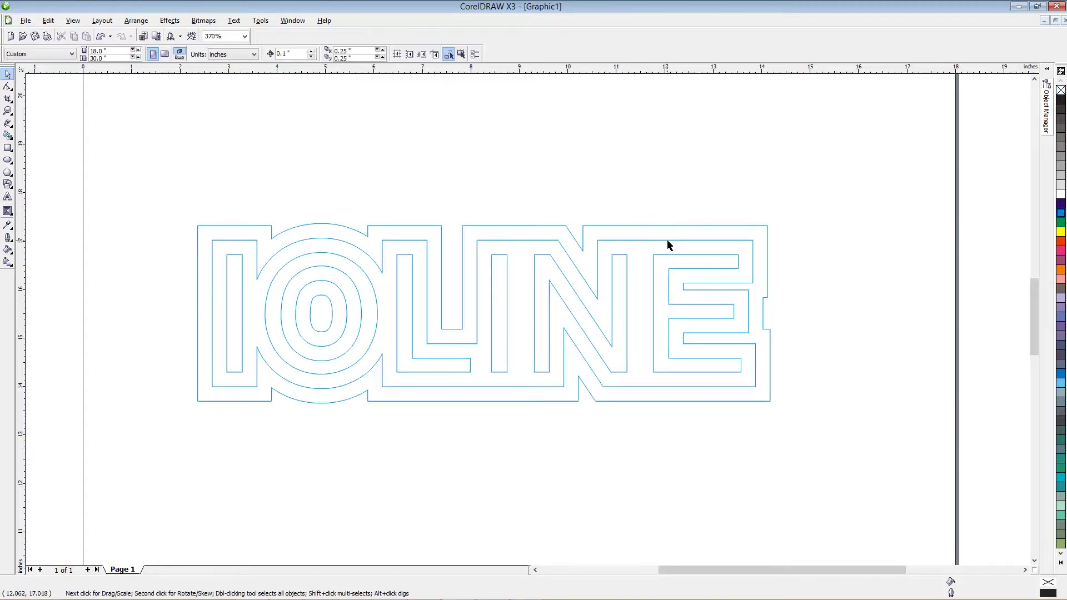
click(668, 241)
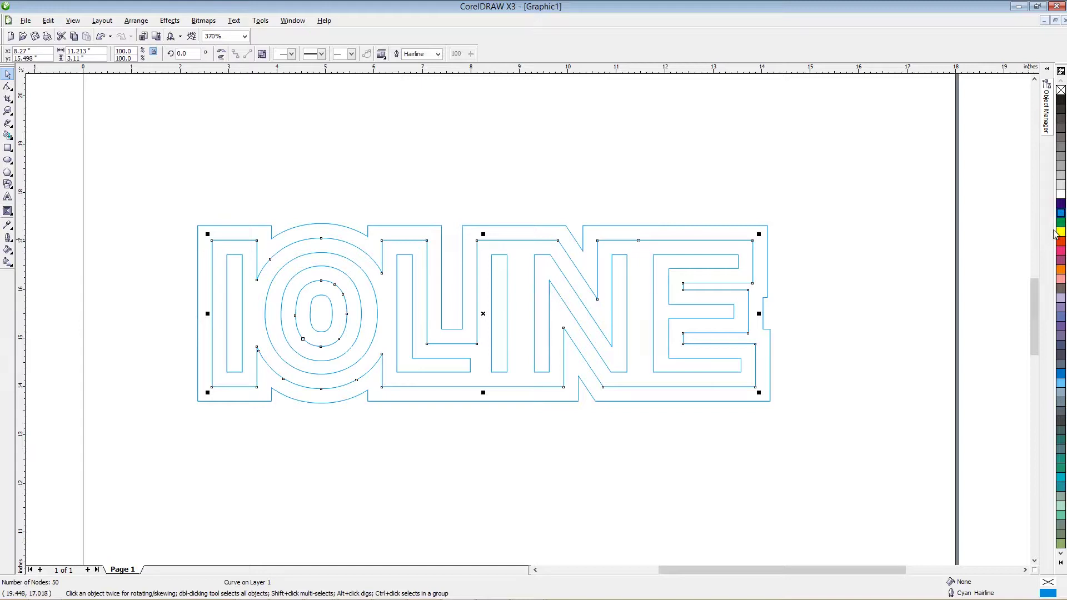
right_click(1061, 222)
click(737, 271)
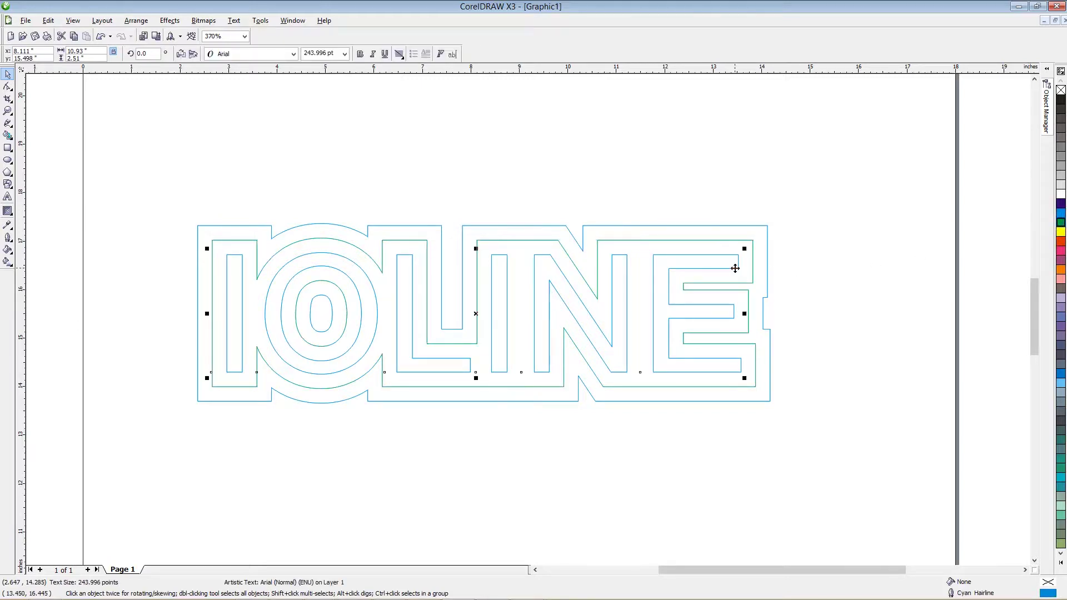
right_click(1061, 242)
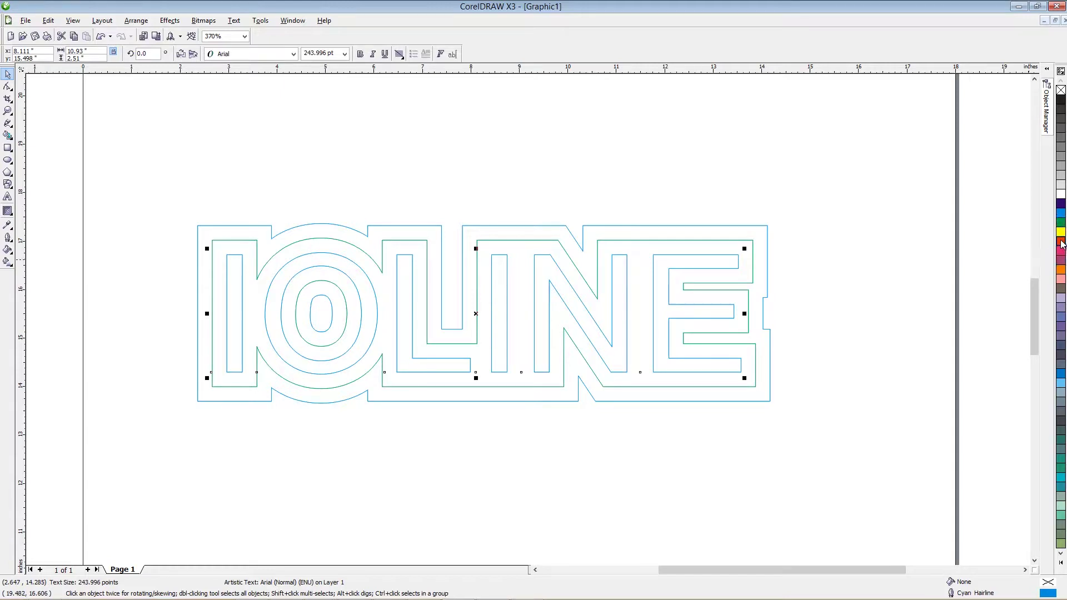
click(843, 309)
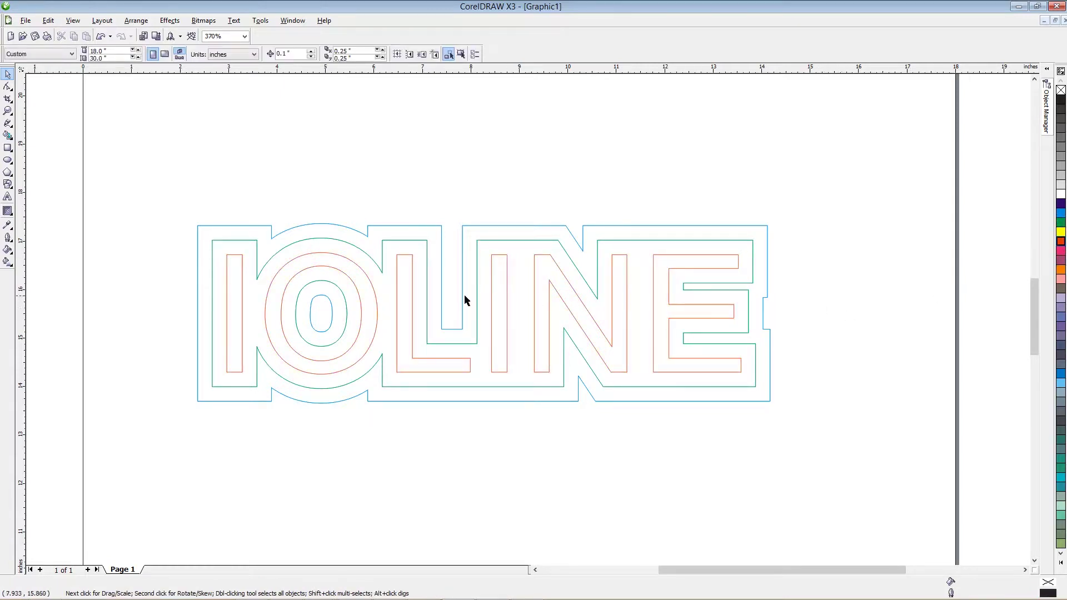
click(8, 110)
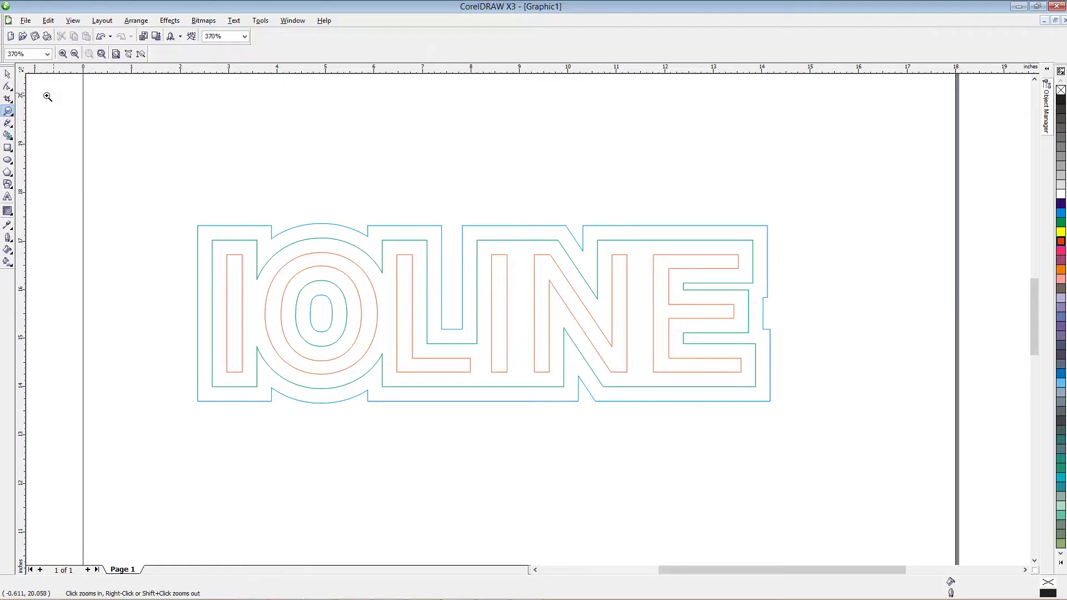
click(116, 54)
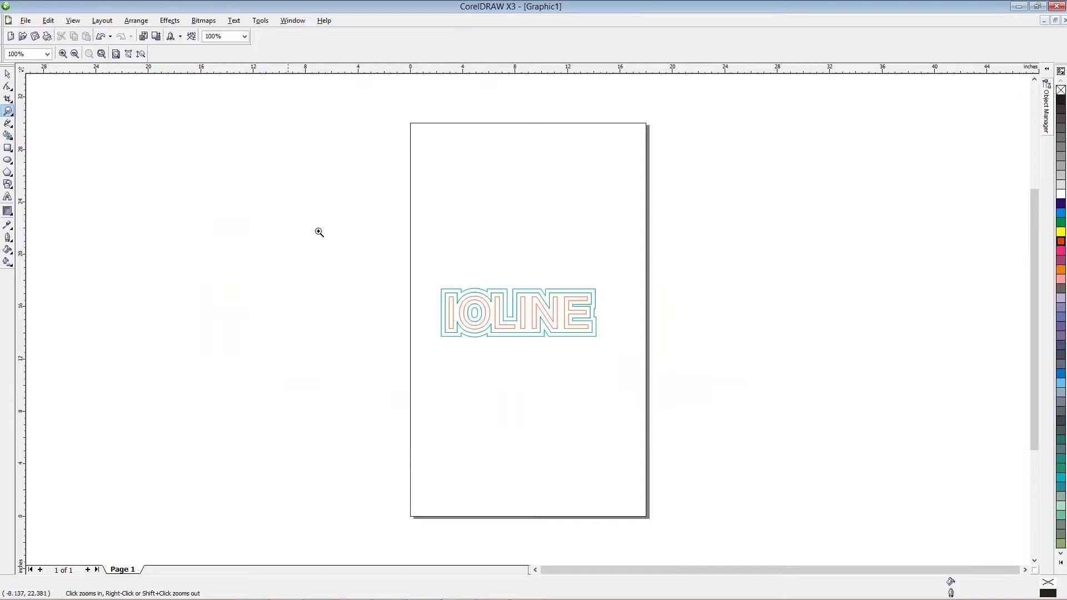
Move the three IOLINE outlines to the page's bottom-left corner, zoom in and reselect them
click(8, 74)
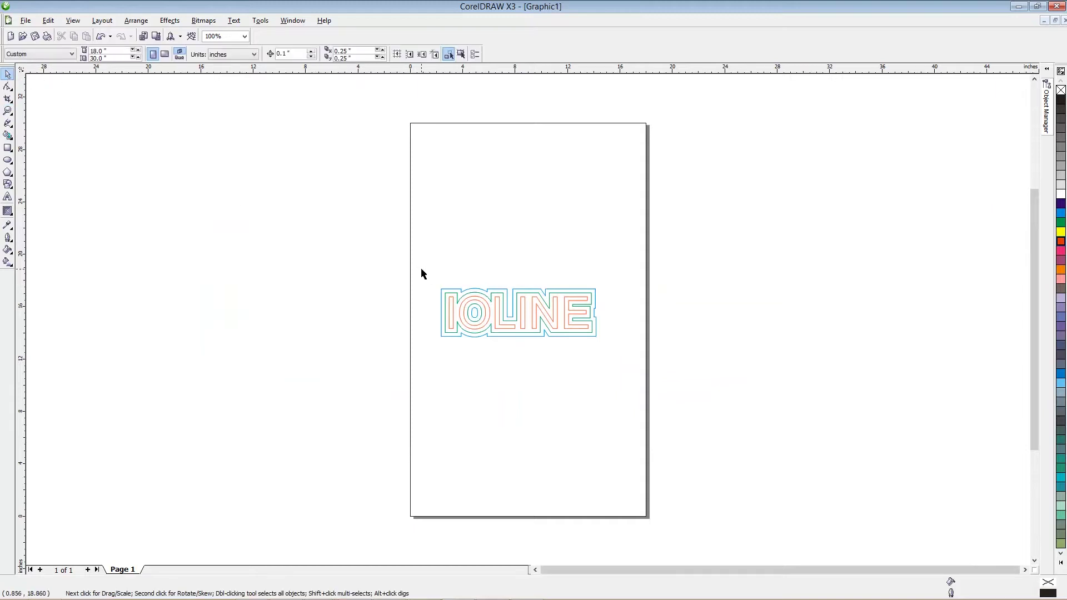
drag(423, 274, 619, 355)
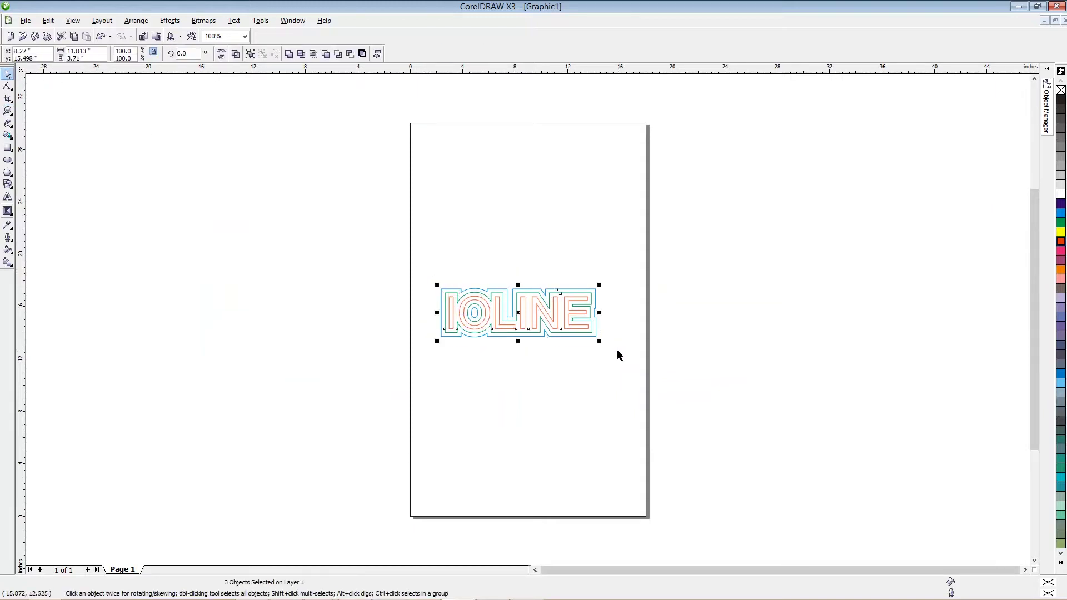
drag(519, 312, 489, 489)
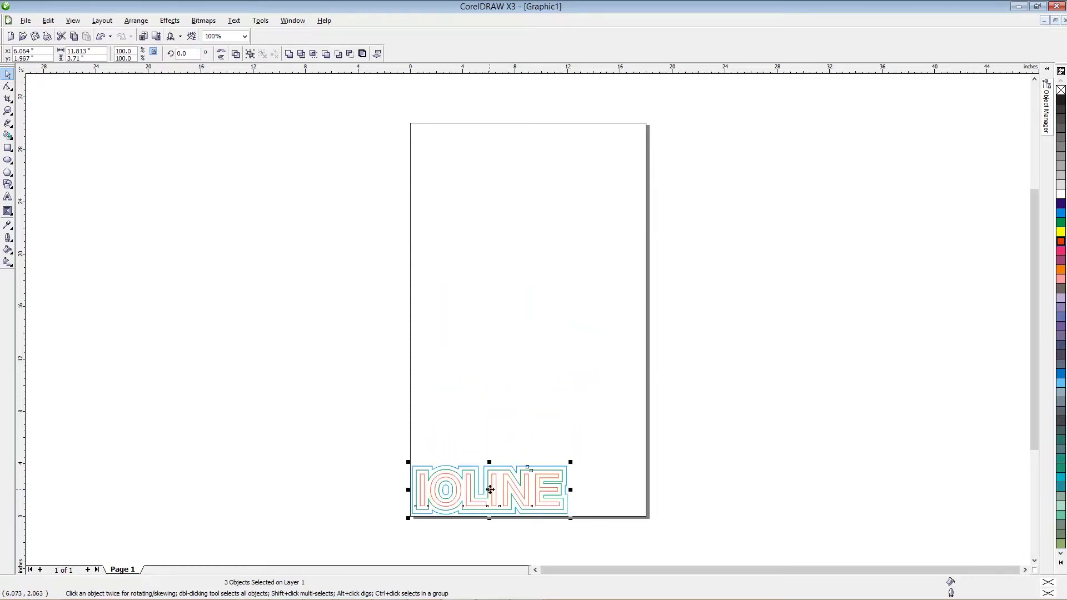
click(8, 110)
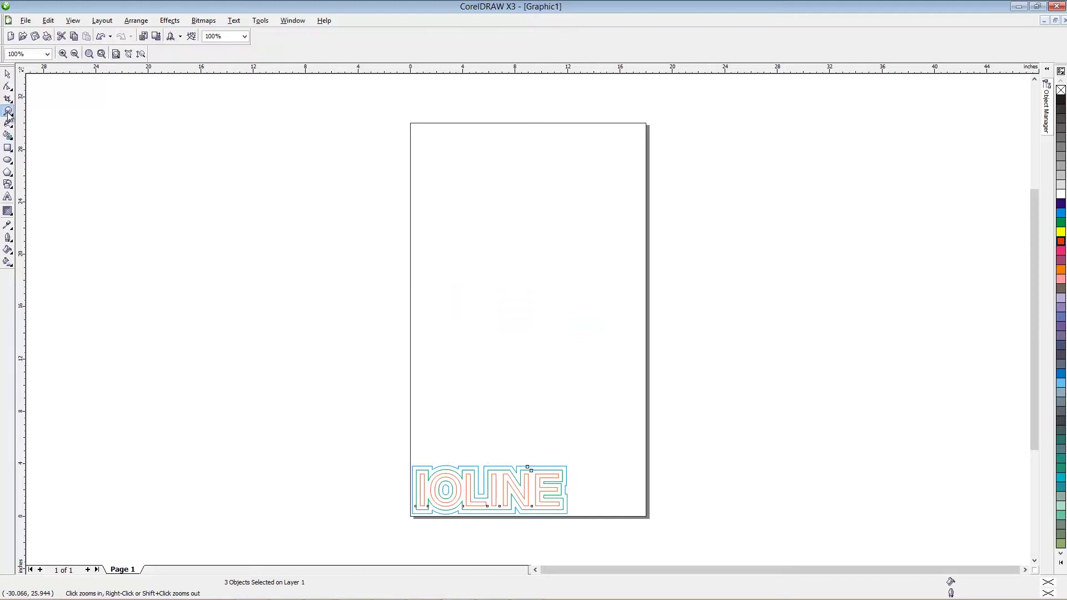
drag(393, 450, 594, 532)
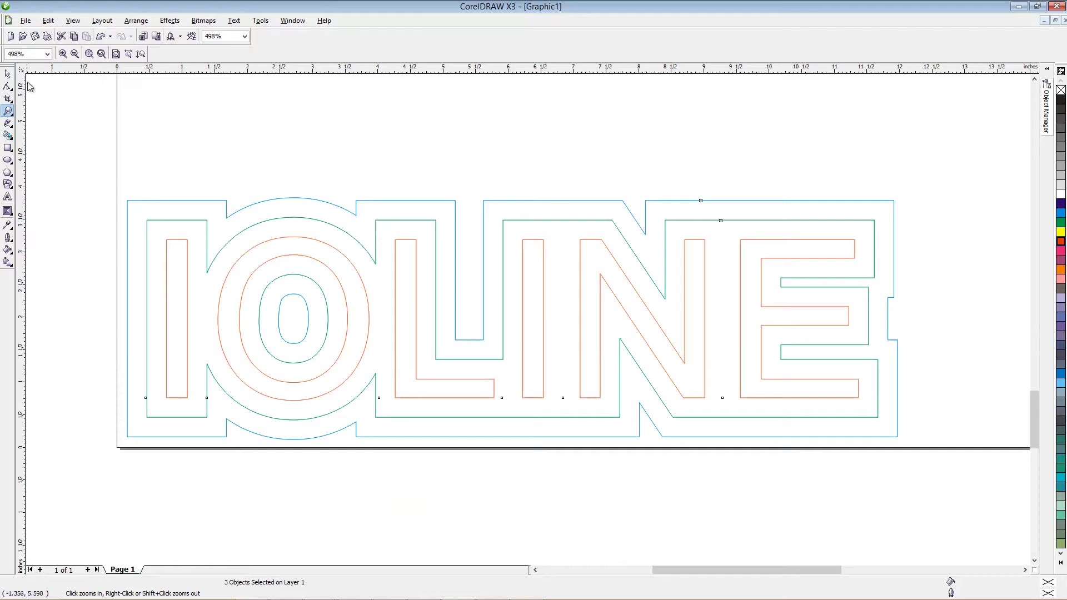
click(8, 75)
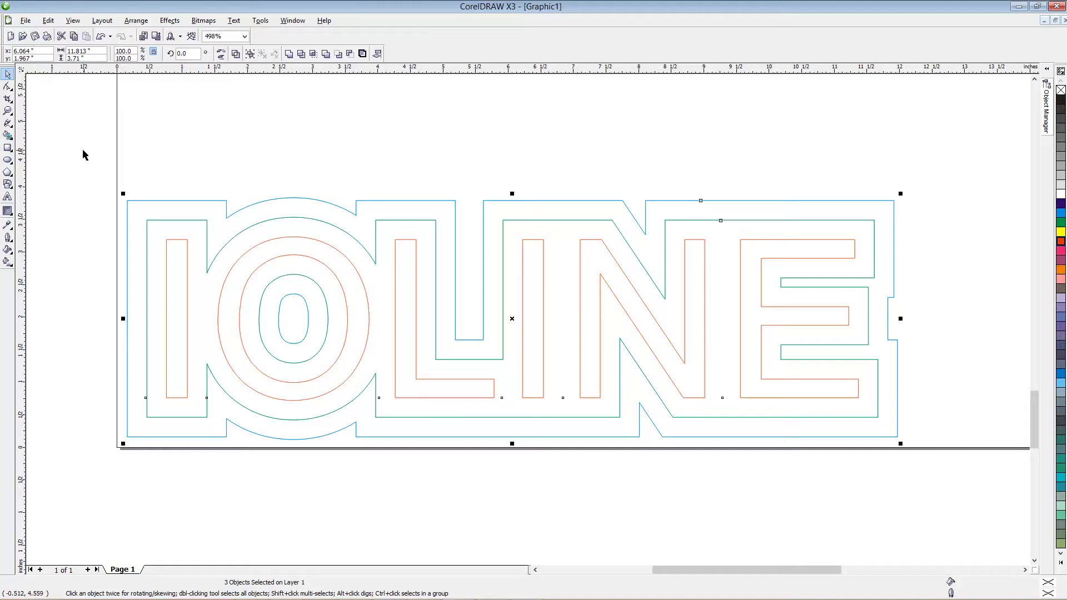
drag(88, 166, 943, 481)
Export the selection as a PLT - HPGL Plotter File named 'IOLINE-KISS Cut'
click(24, 21)
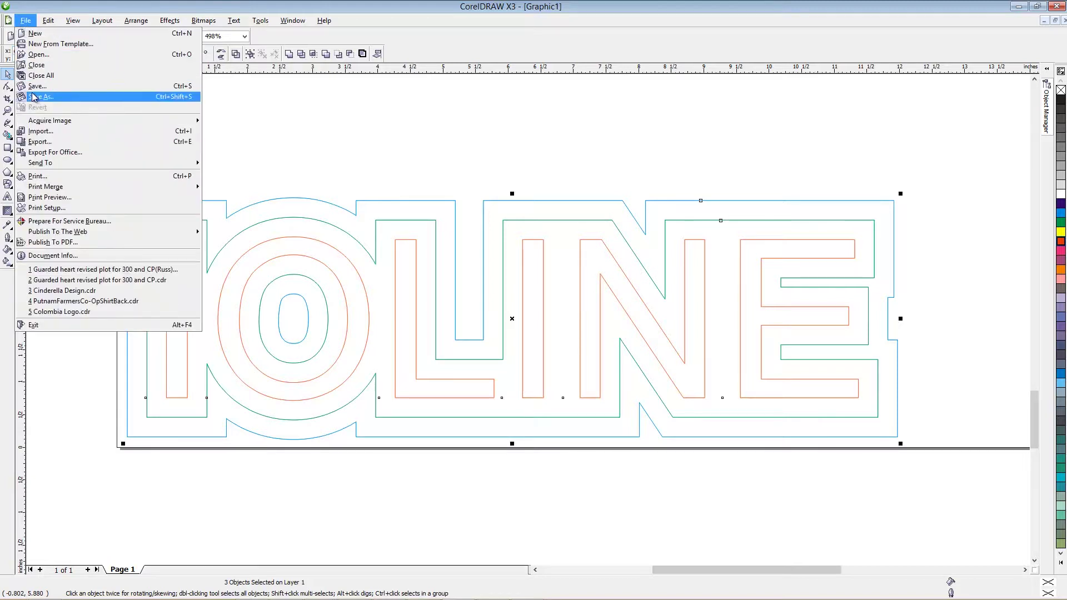
click(35, 144)
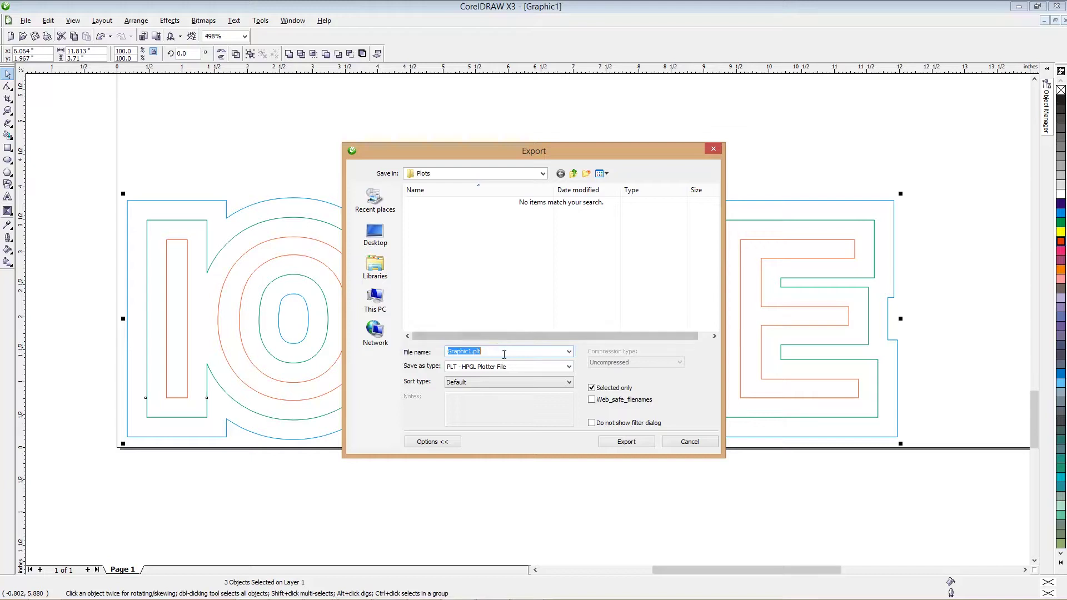
drag(503, 353, 432, 350)
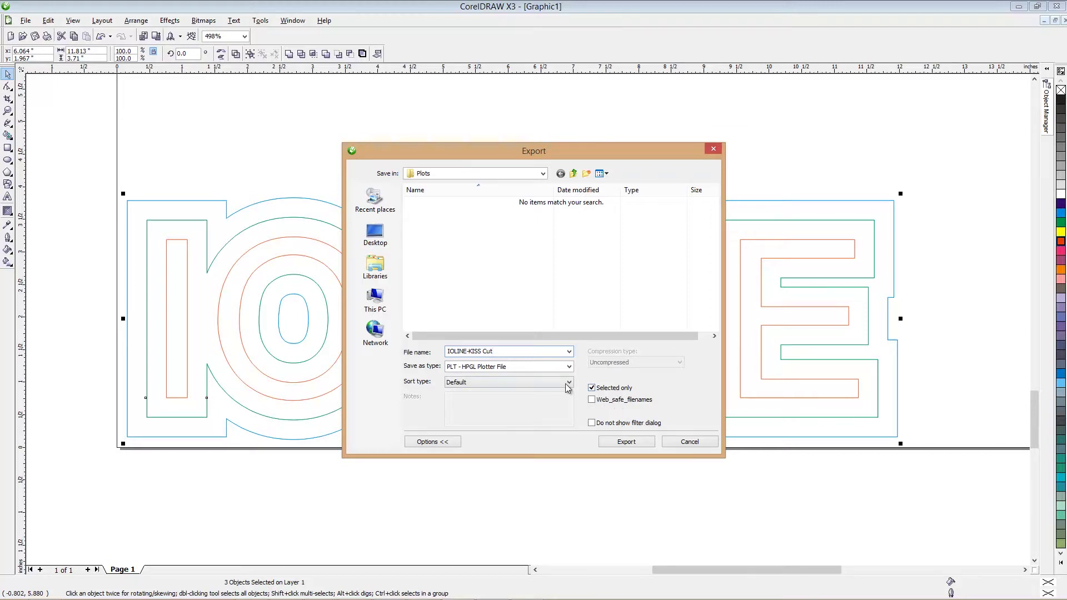
click(509, 368)
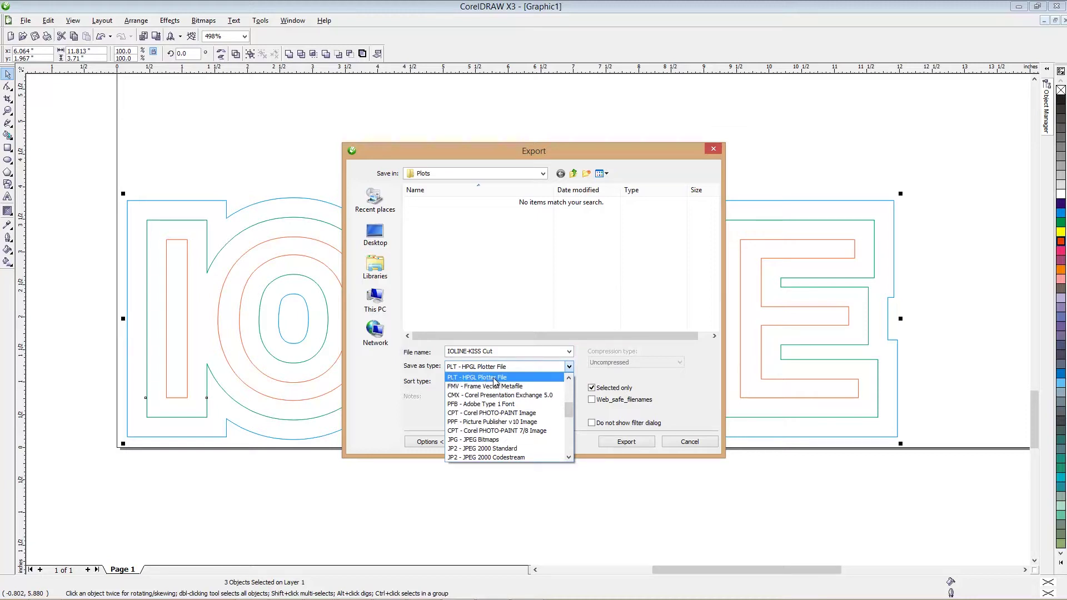
click(495, 378)
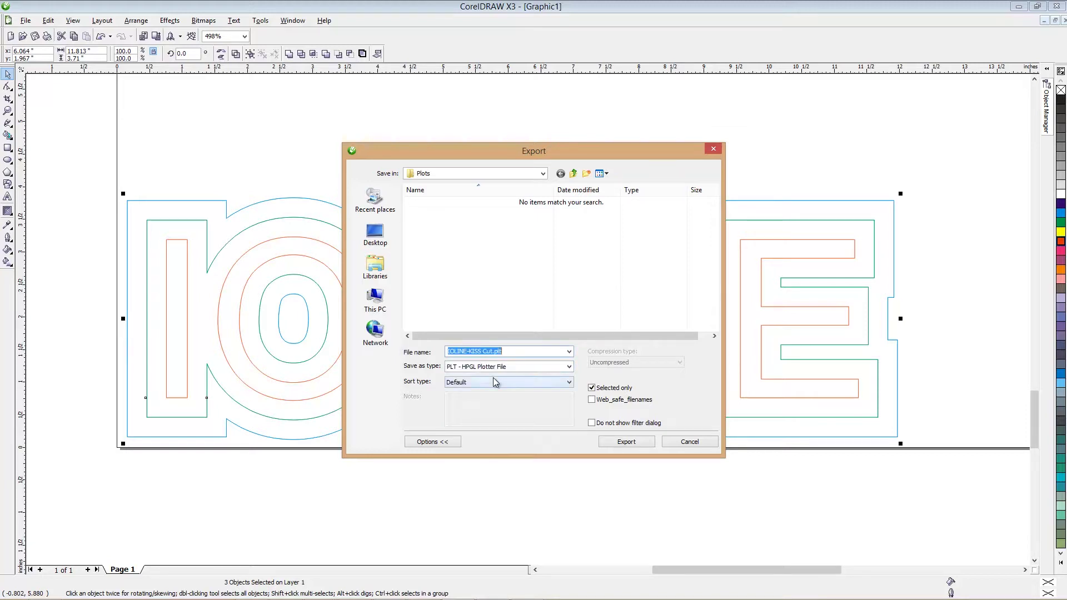
click(625, 442)
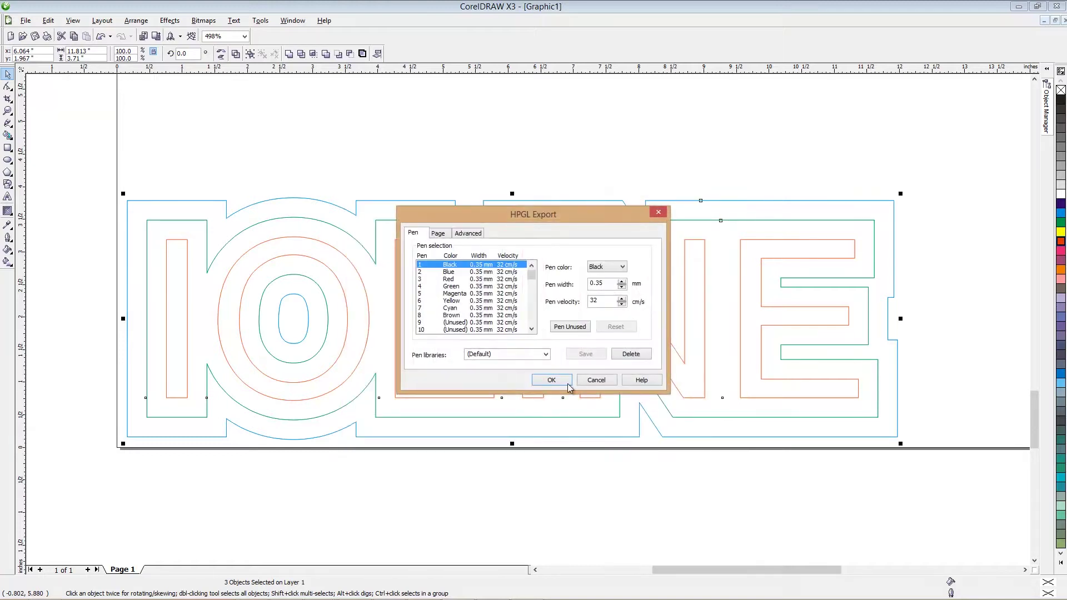
Review the Page and Advanced HPGL export settings and confirm with OK
click(444, 234)
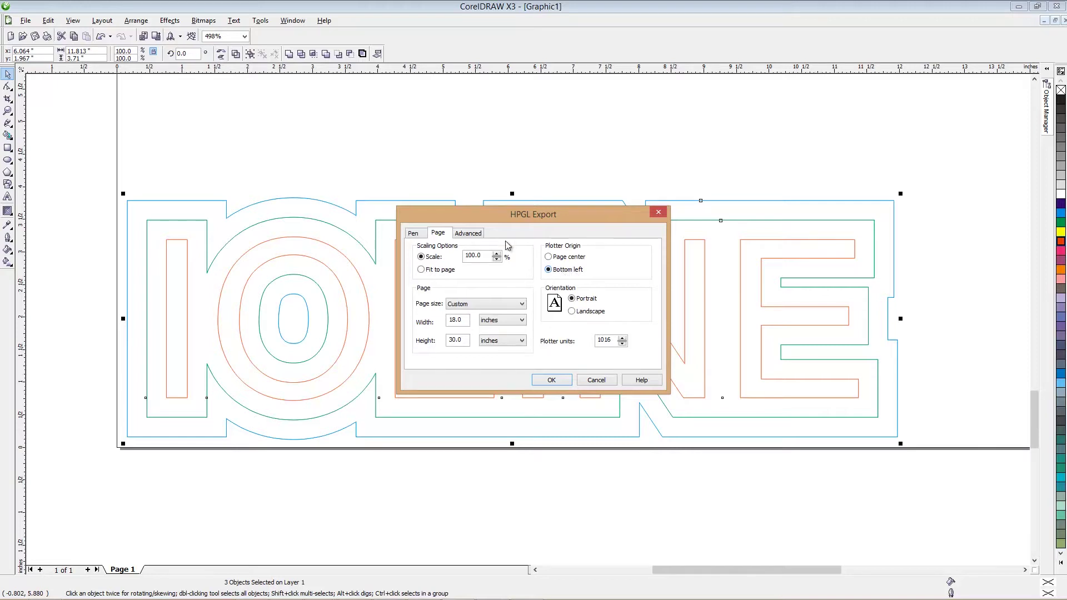
click(476, 235)
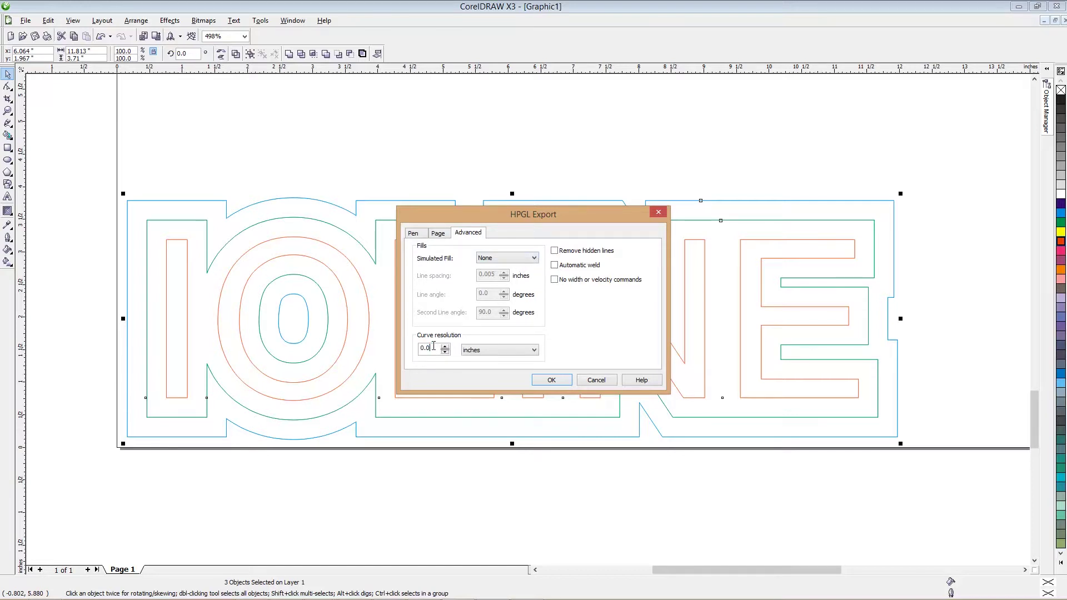
click(552, 380)
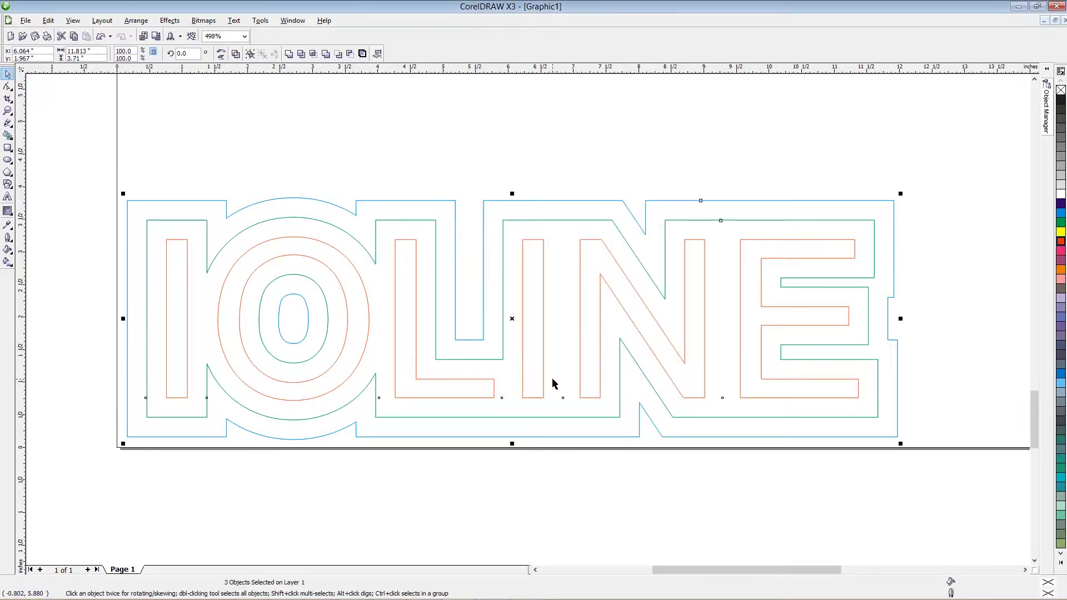
Launch Ioline 301 from the desktop and load IOLINE-KISS Cut.plt from the Plots folder
click(1019, 7)
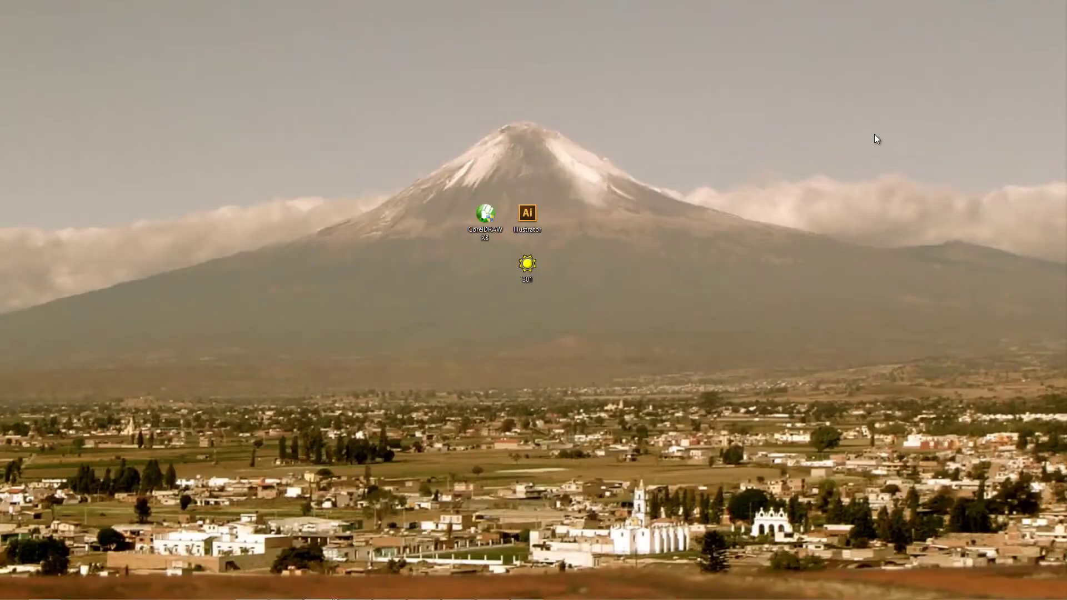
click(527, 269)
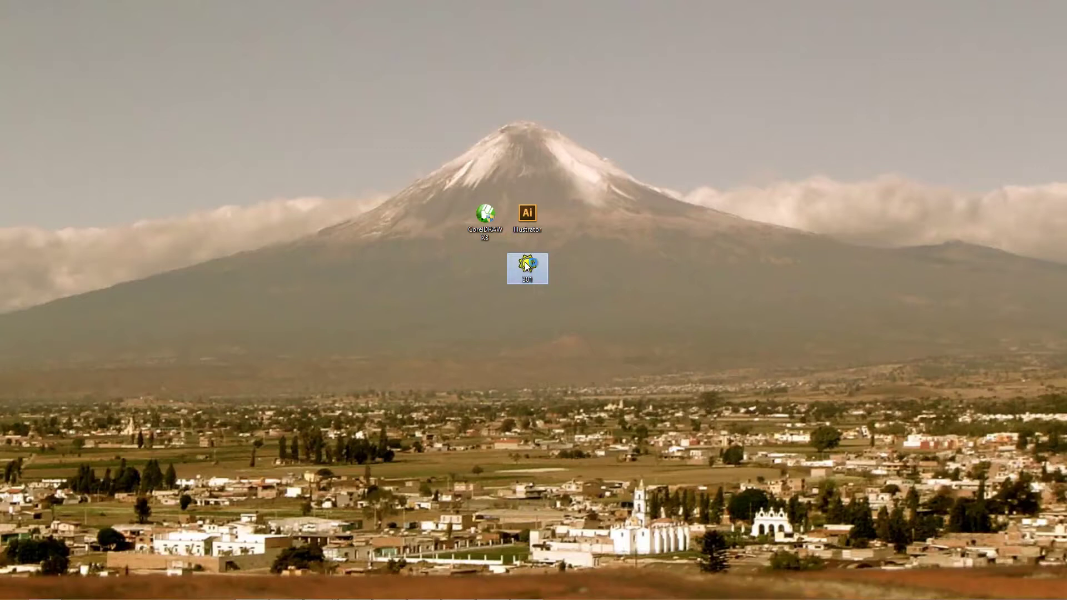
double_click(527, 266)
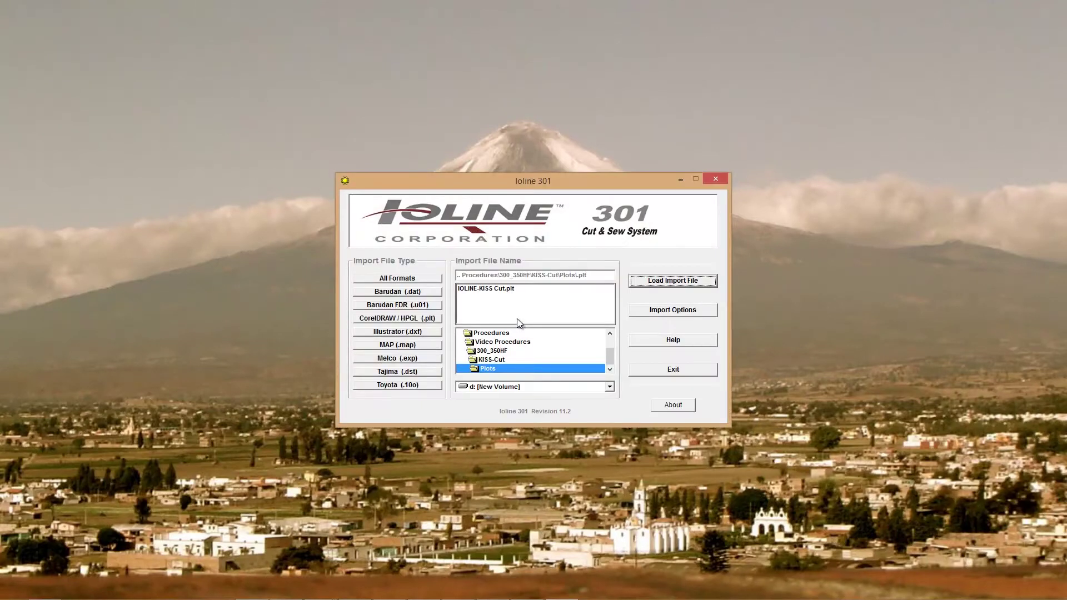
click(491, 288)
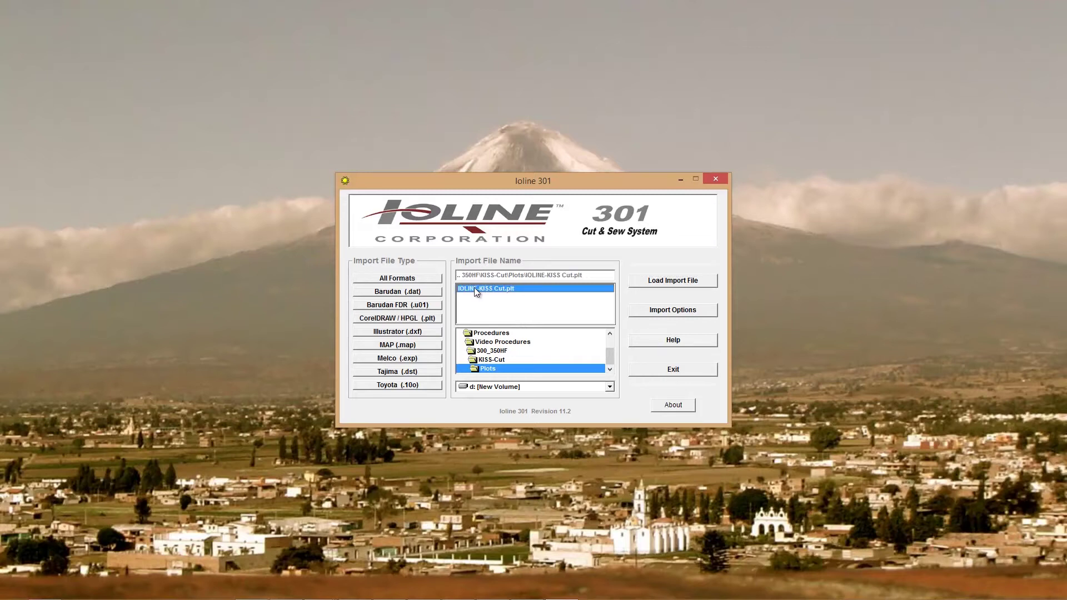
double_click(474, 288)
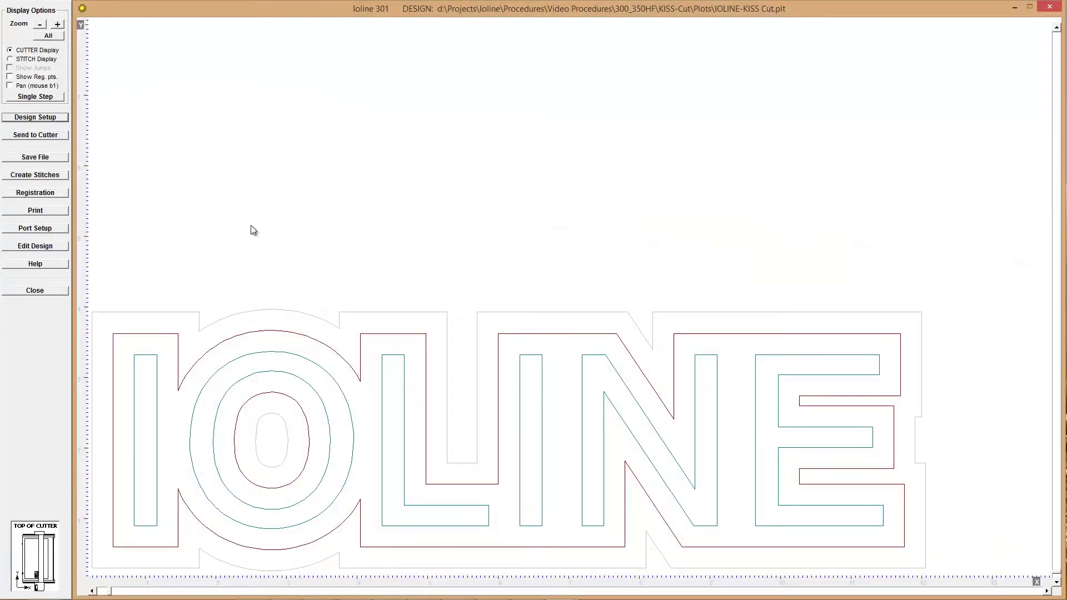
Include only the color 2 layer in Design Setup, leaving just the outermost outline
click(46, 118)
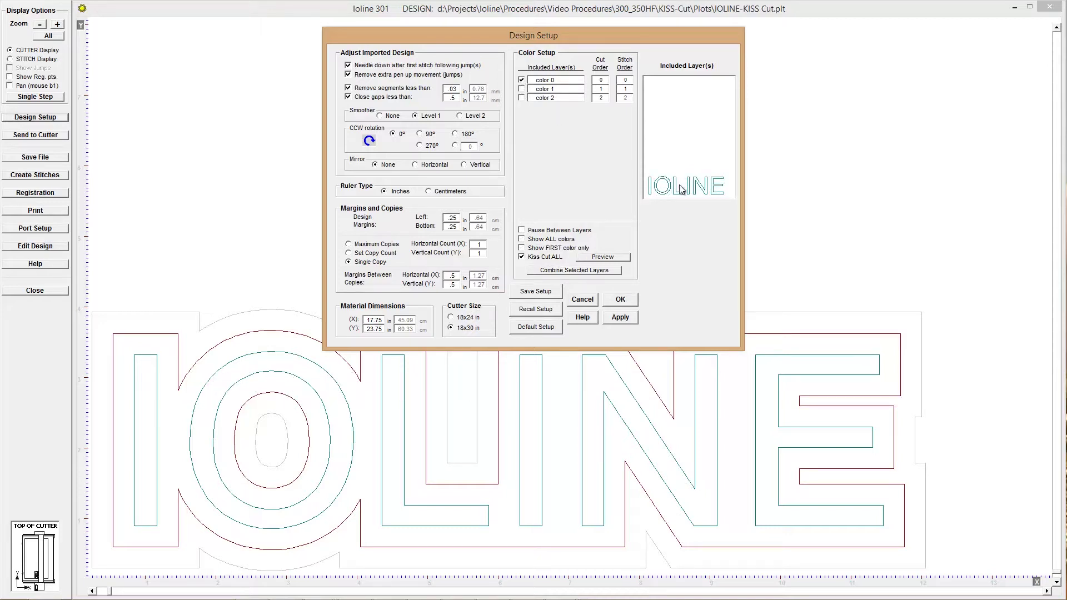
click(522, 98)
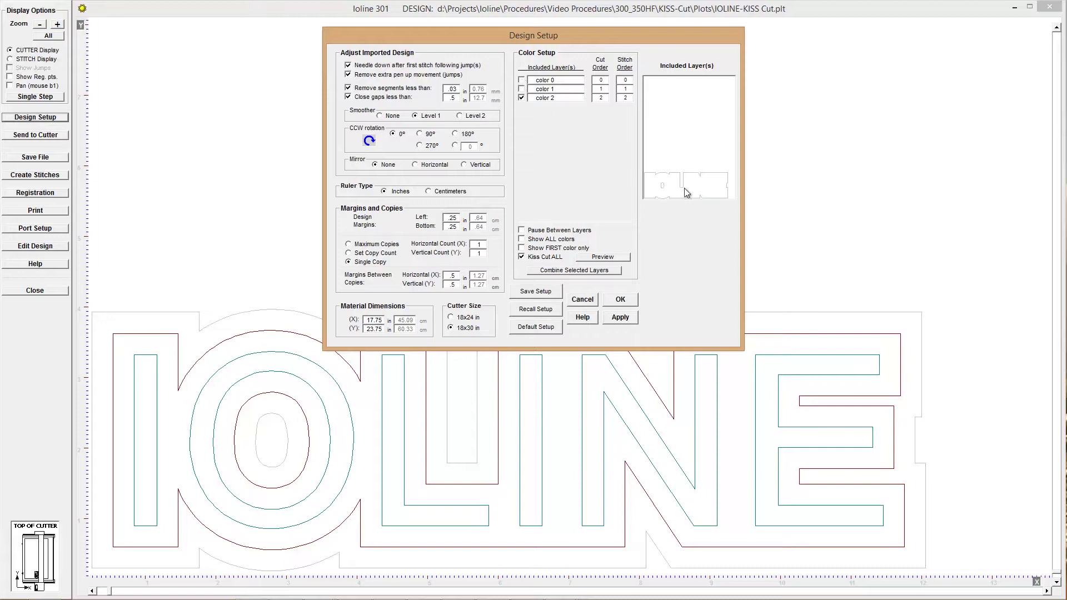
click(619, 304)
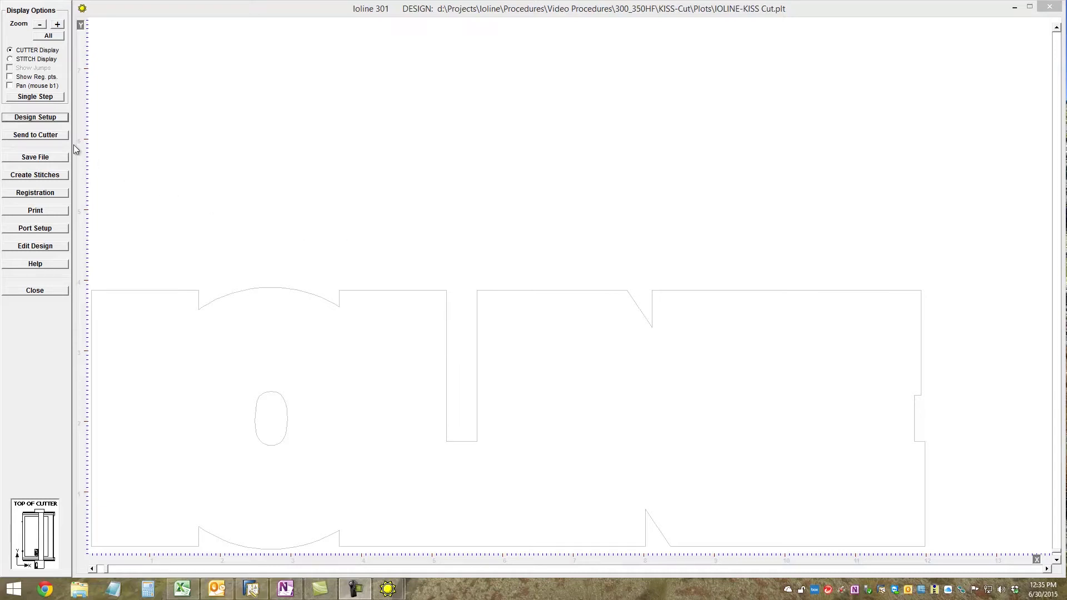
Send the outer color 2 outline to the cutter, then bring Design Setup back up
click(36, 135)
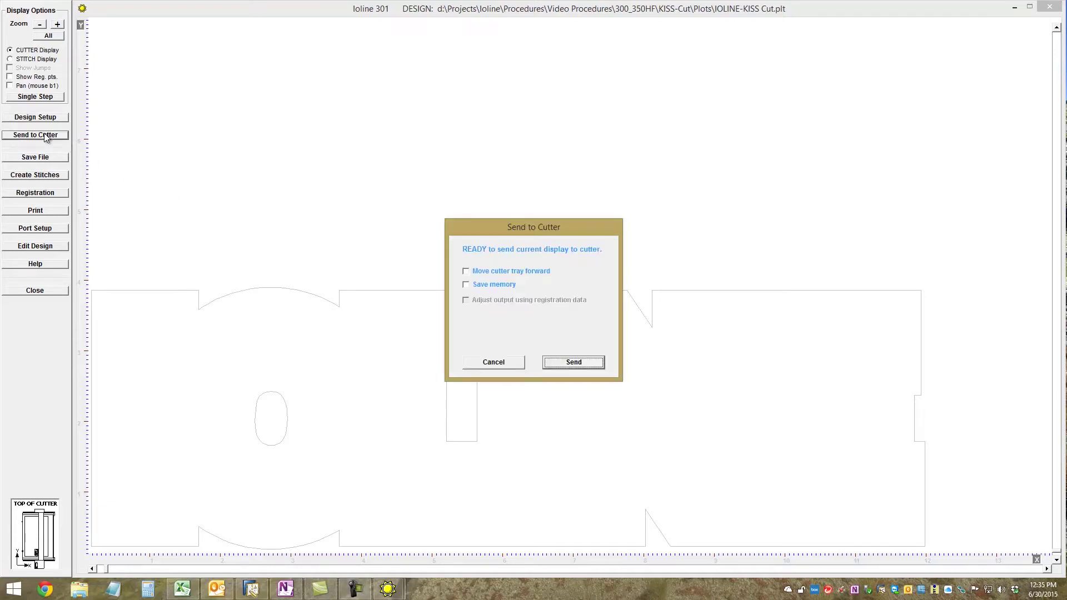
click(572, 363)
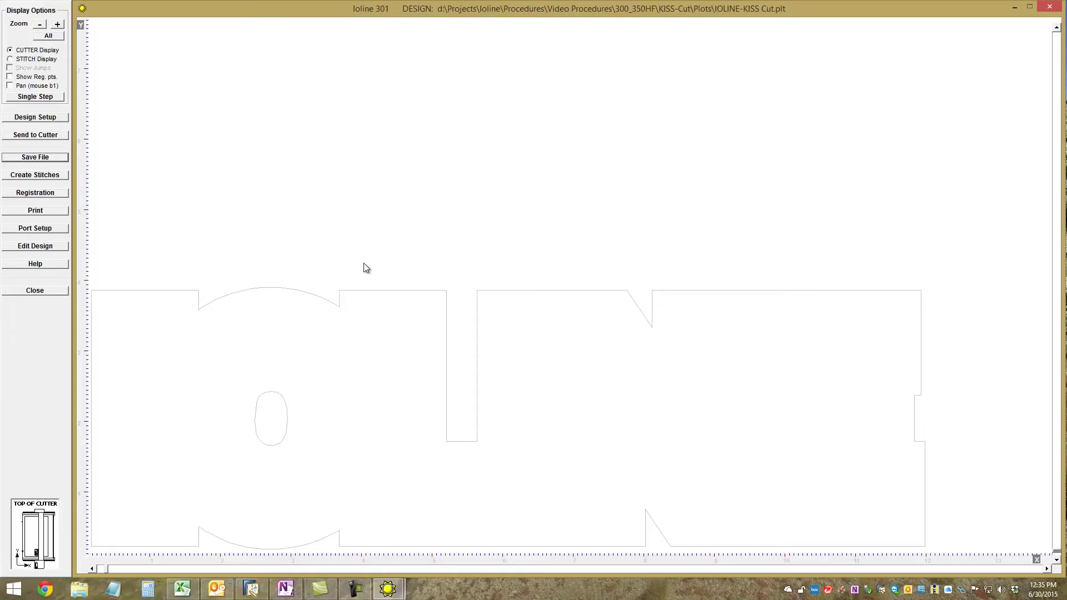
click(35, 117)
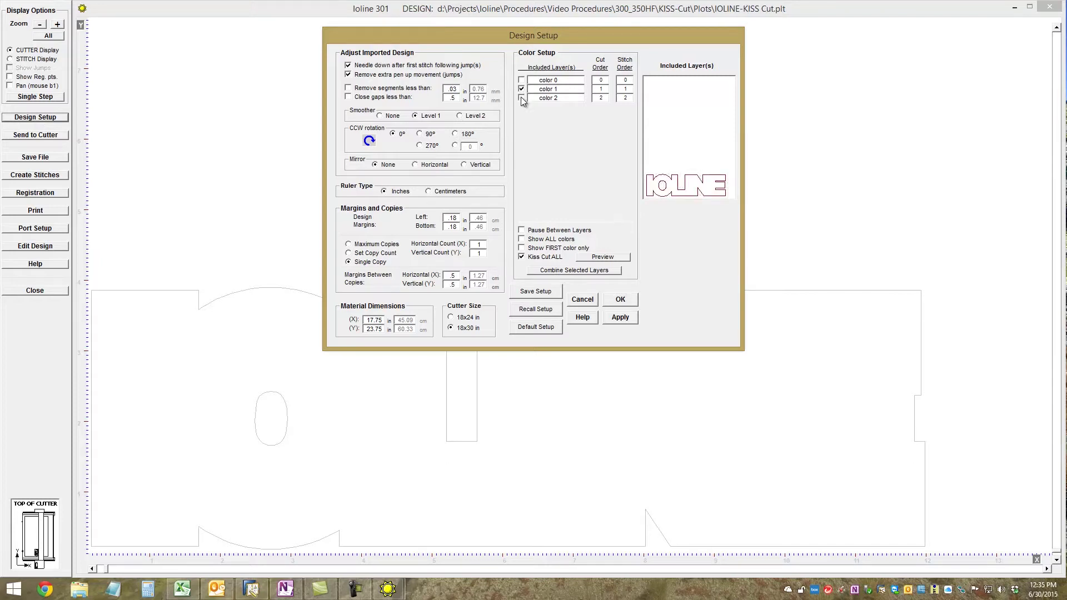
Apply the color 1 only layer choice and send the red IOLINE outline to the cutter
click(615, 303)
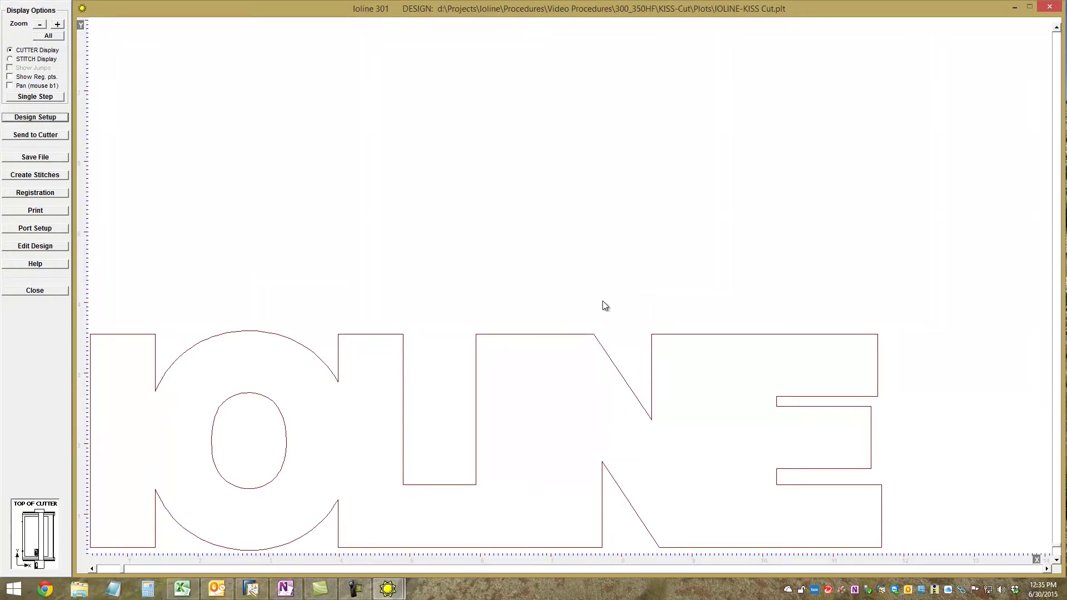
click(40, 136)
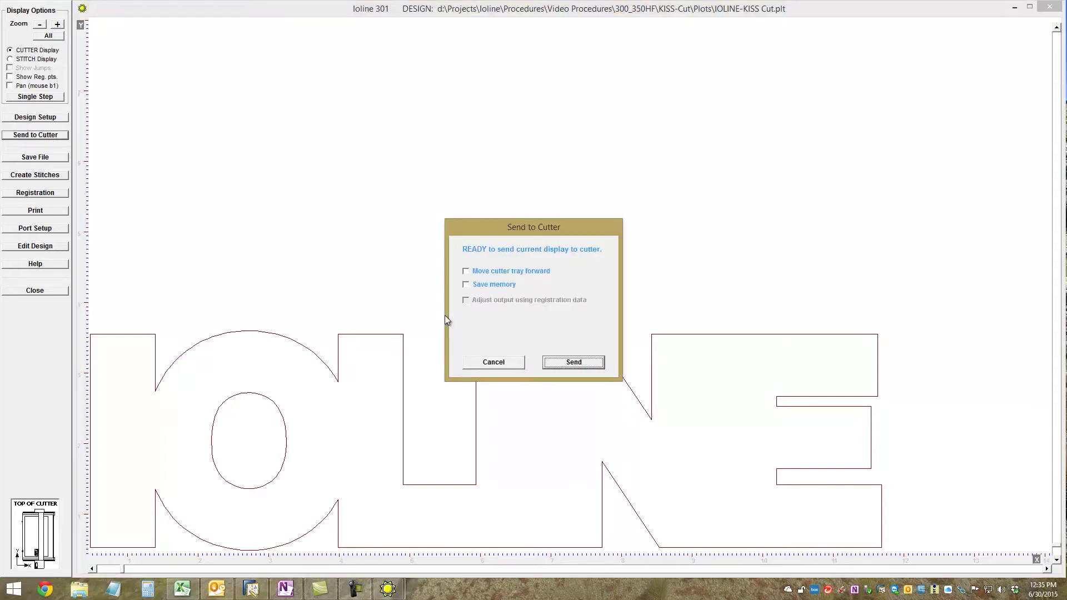
click(569, 363)
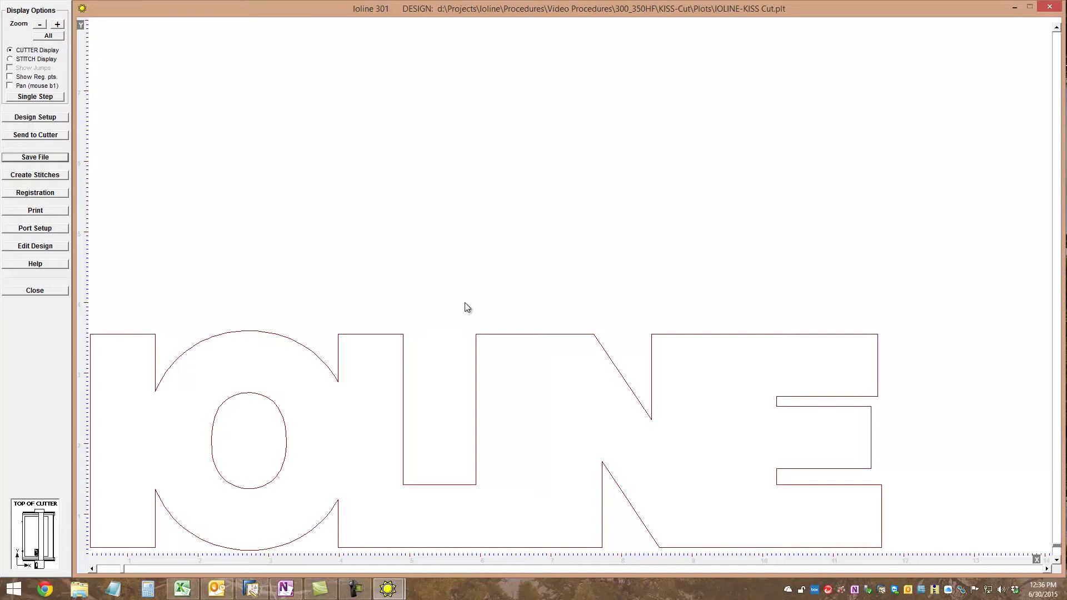
Include only the color 0 layer in Design Setup and send the thin blue outline to the cutter
click(48, 118)
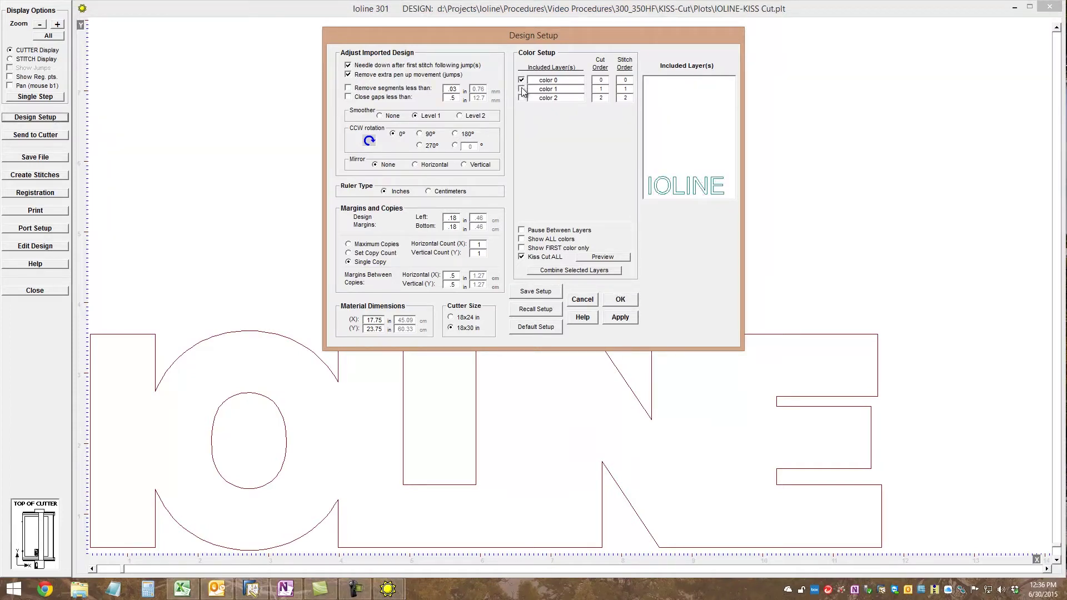
click(619, 300)
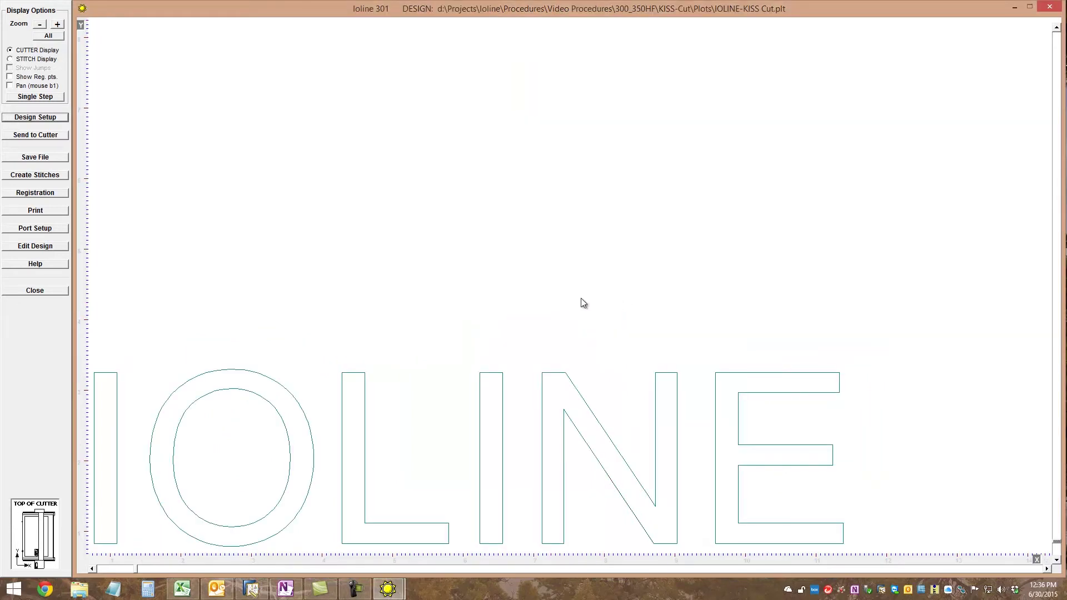
click(44, 135)
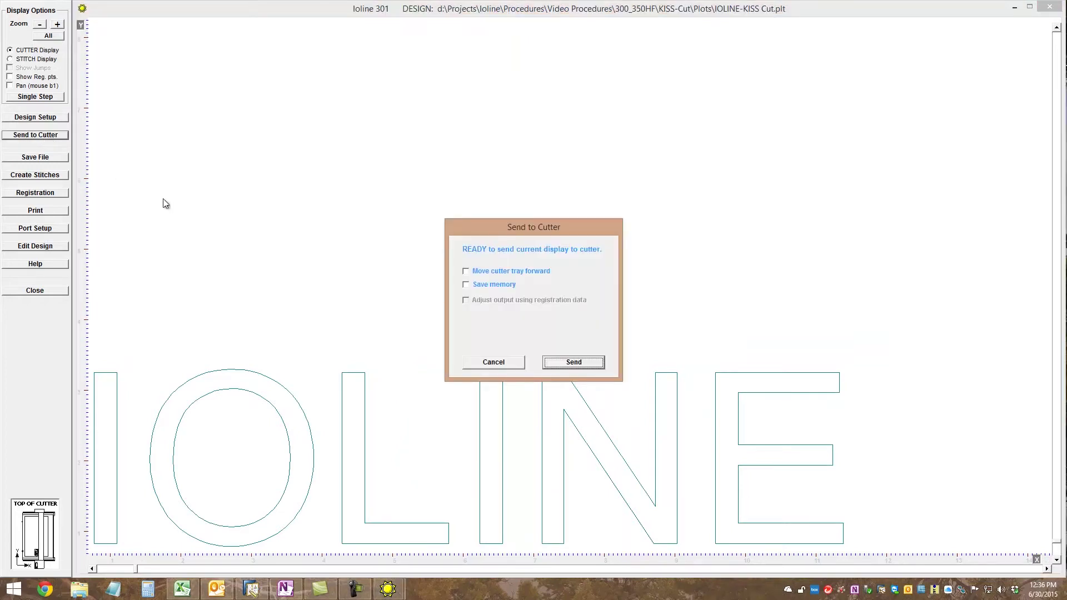
click(565, 365)
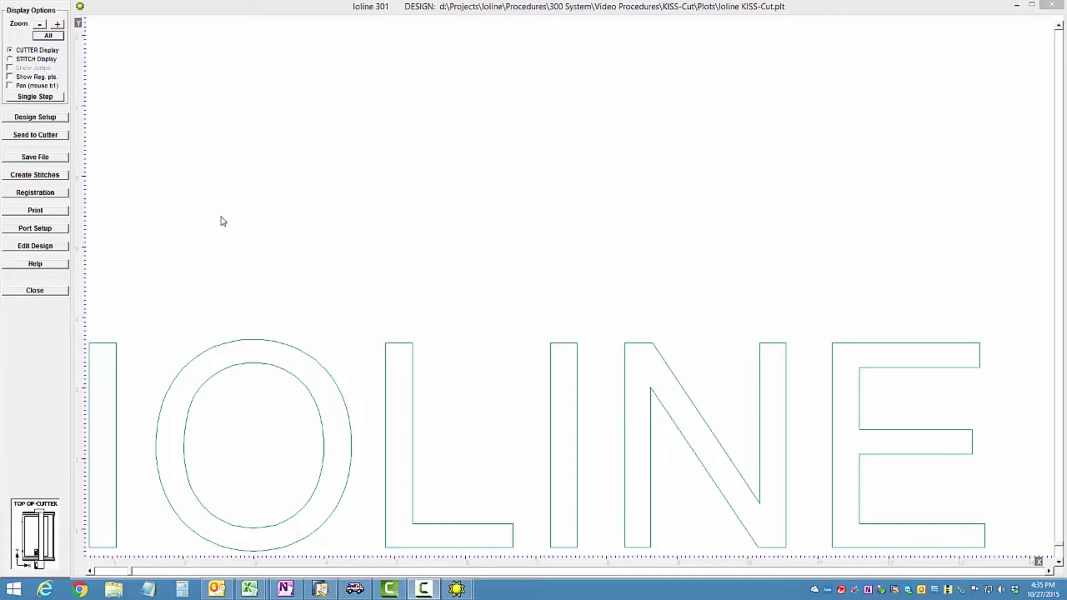
Generate 3.0 mm wide satin column stitches for the IOLINE outlines, totalling 7908 stitches
click(28, 176)
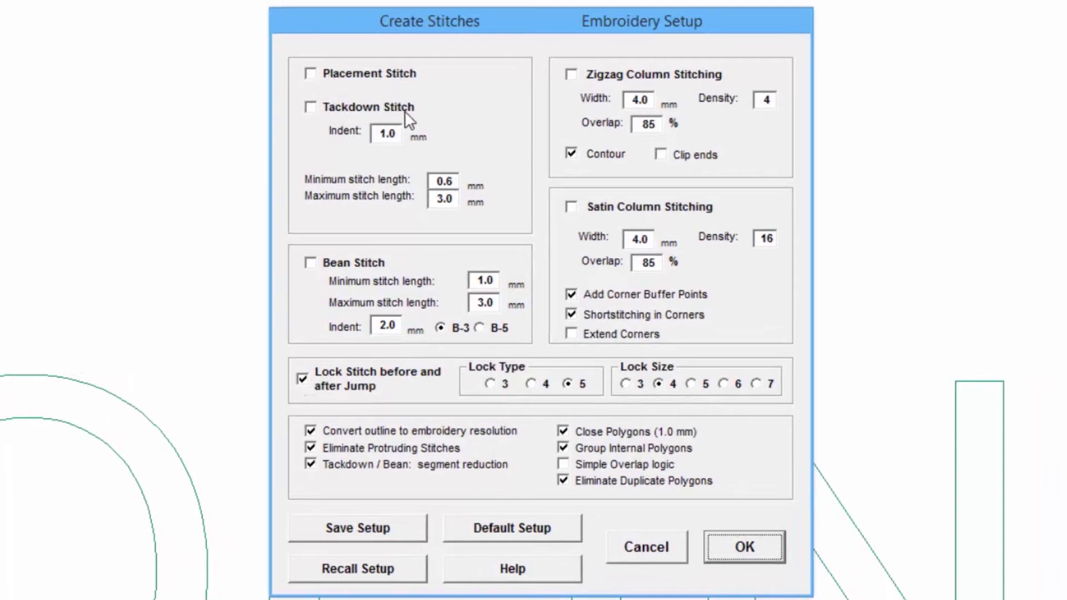
click(571, 205)
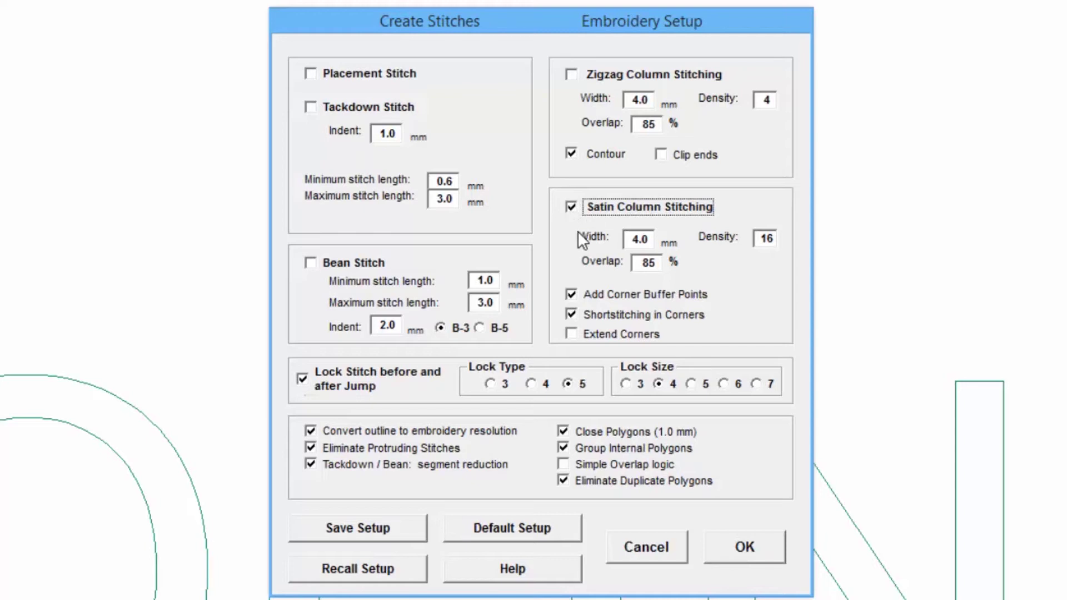
drag(652, 241, 630, 241)
text(3.0)
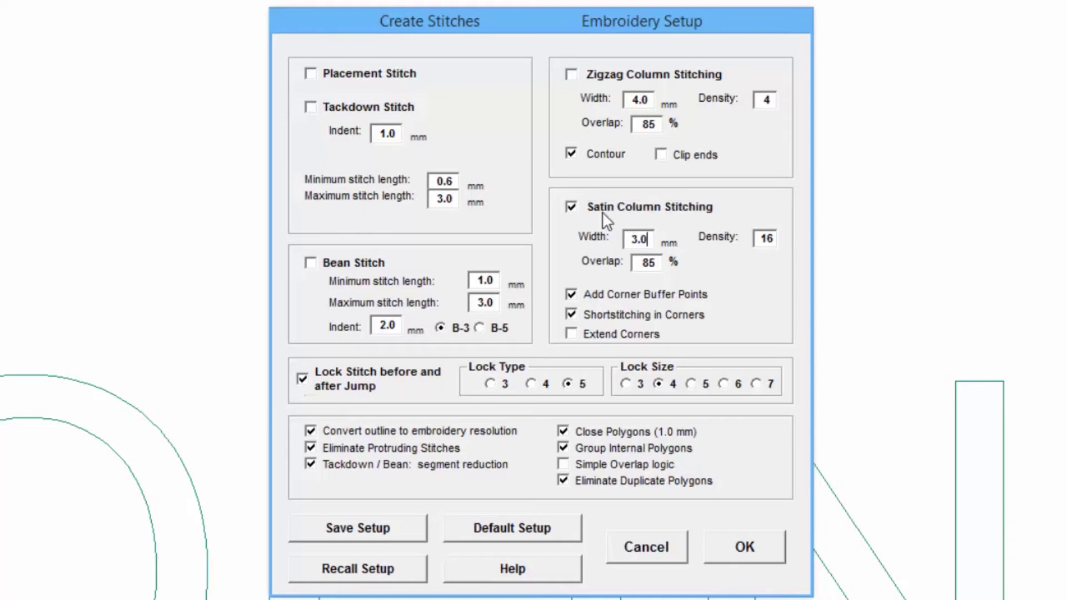
key(Tab)
click(743, 548)
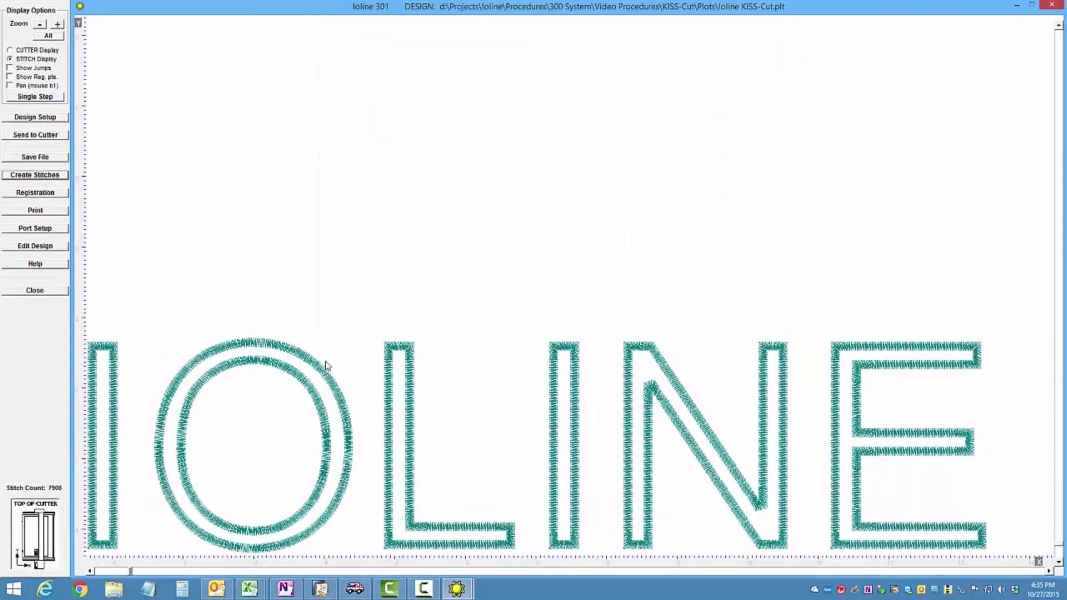
In Design Setup, include the color 1 layer and exclude color 0
click(36, 118)
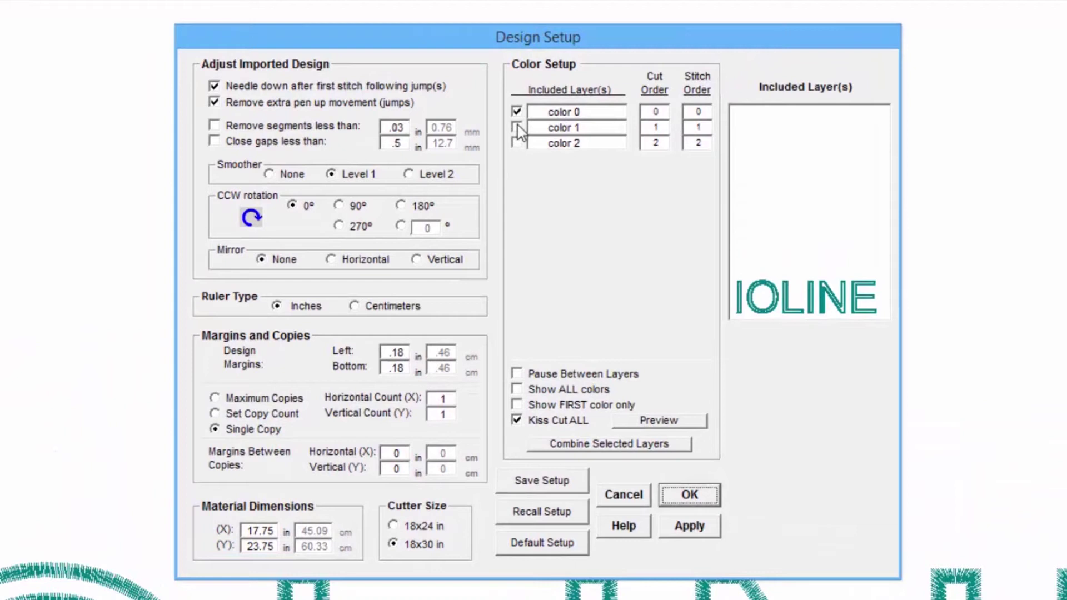
click(518, 129)
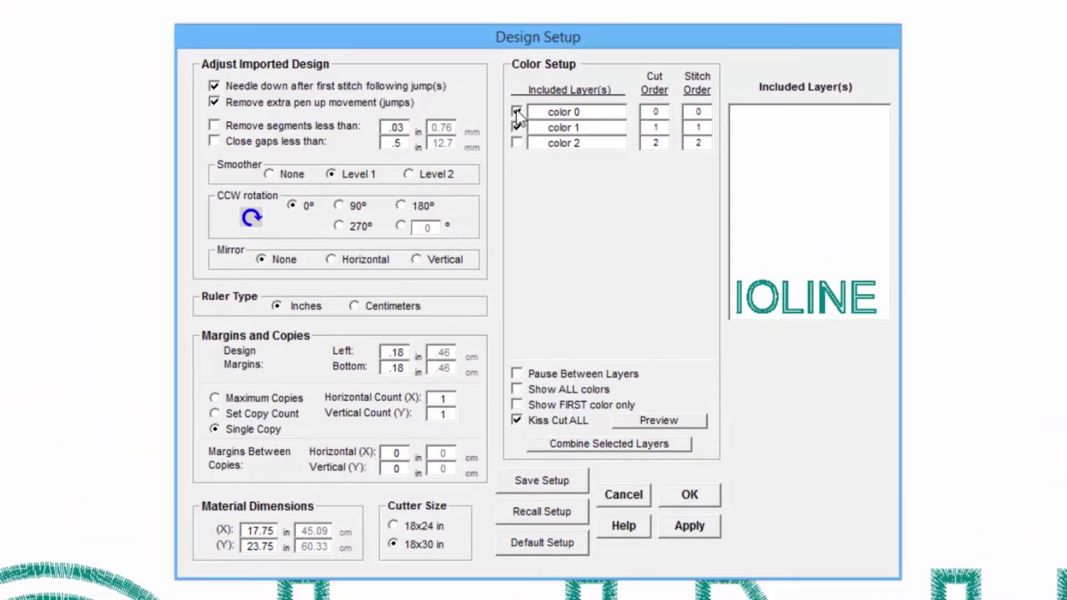
click(517, 112)
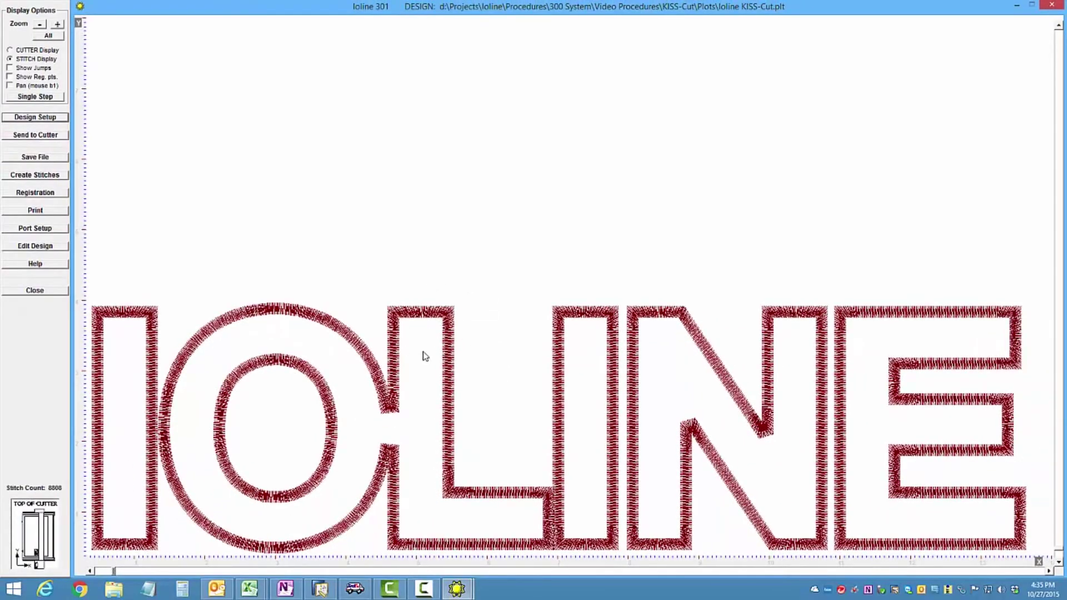
Restitch the red layer with a tackdown and 4.0 mm zigzag columns instead of satin (2846 stitches)
click(40, 177)
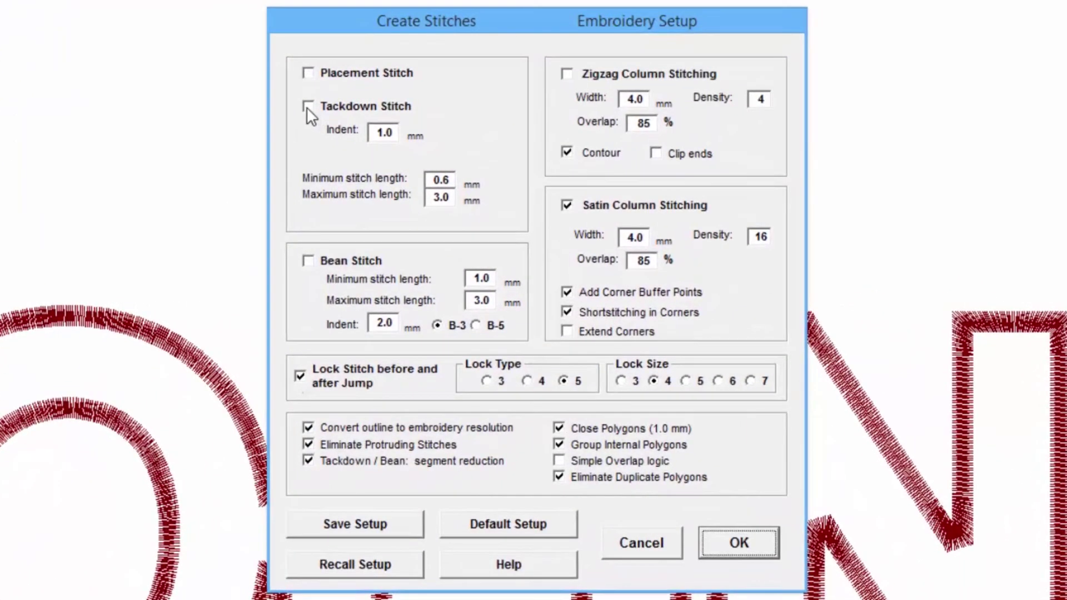
click(308, 107)
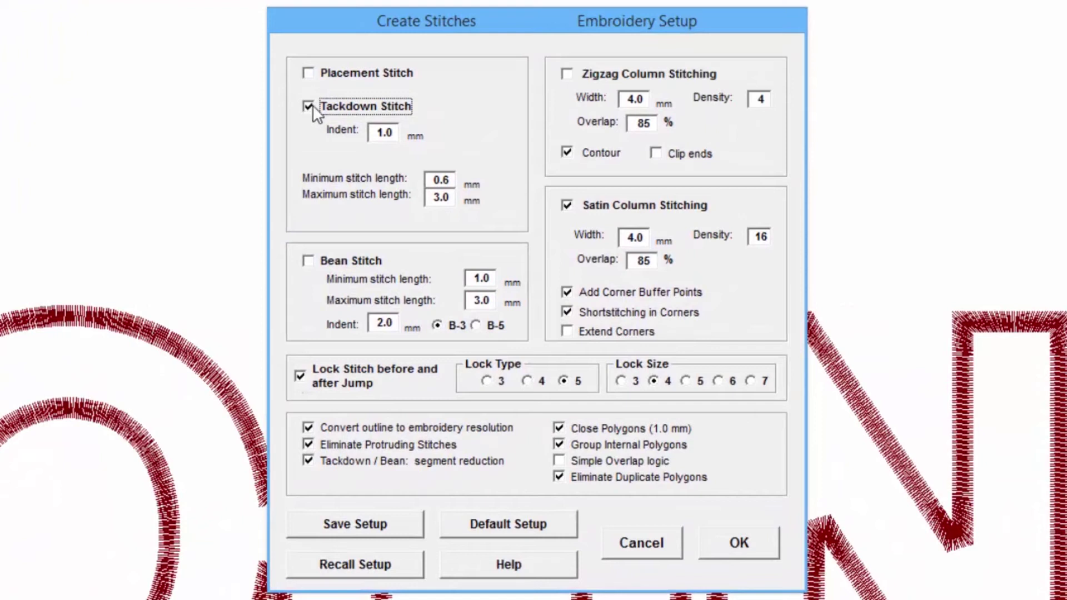
click(568, 74)
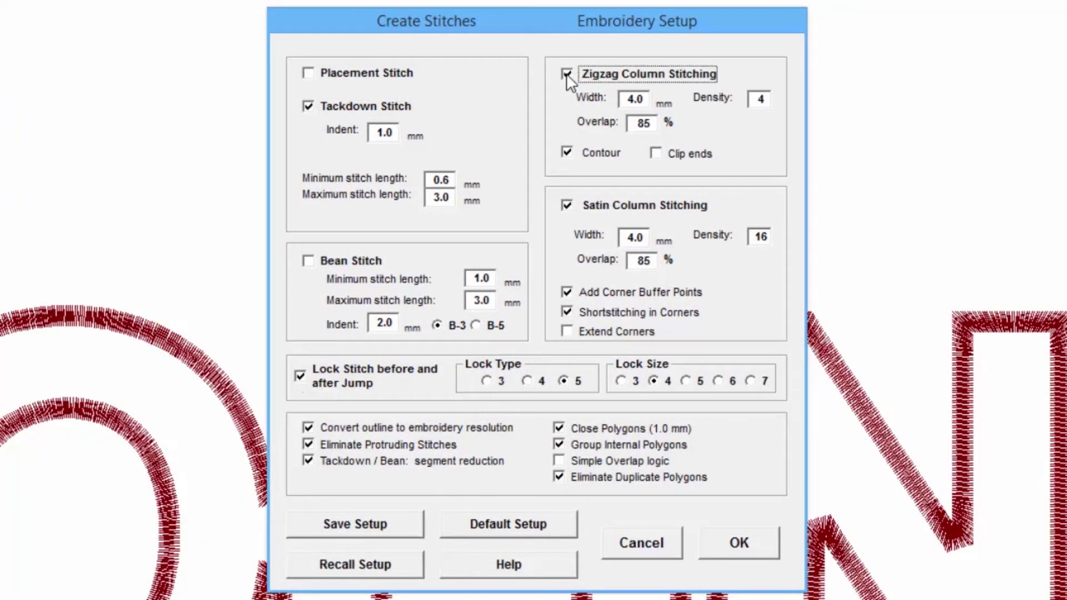
click(568, 207)
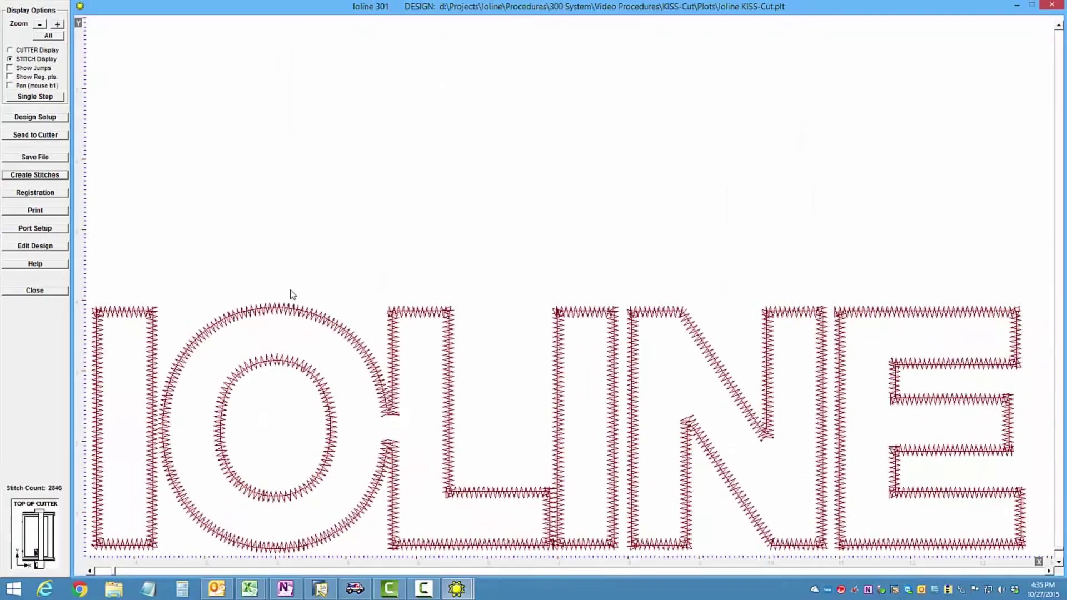
Switch Design Setup to only the color 2 outer outline layer, excluding color 1
click(47, 119)
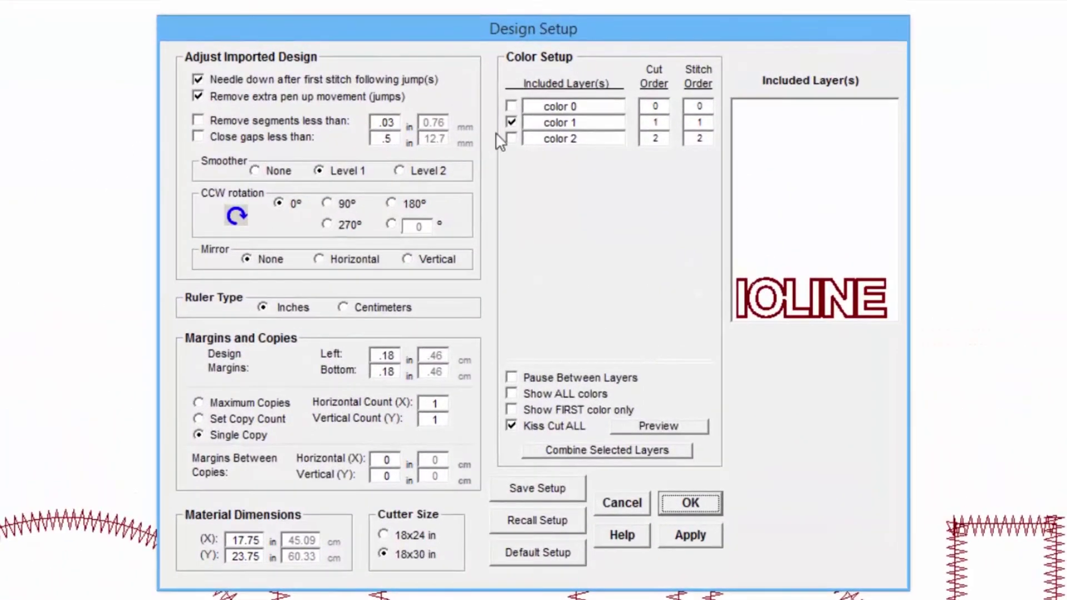
click(511, 139)
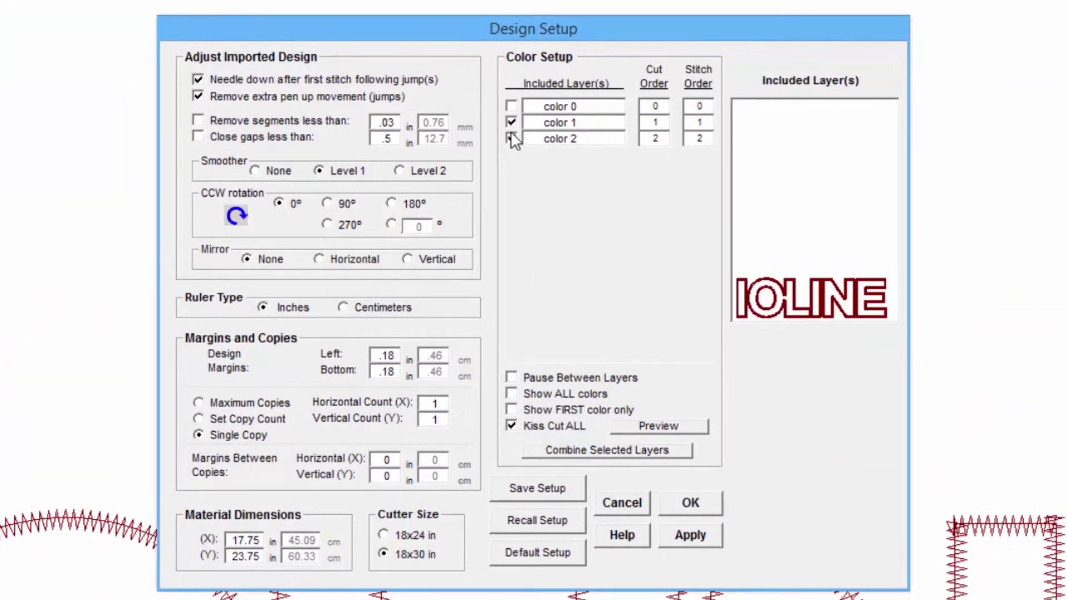
click(512, 122)
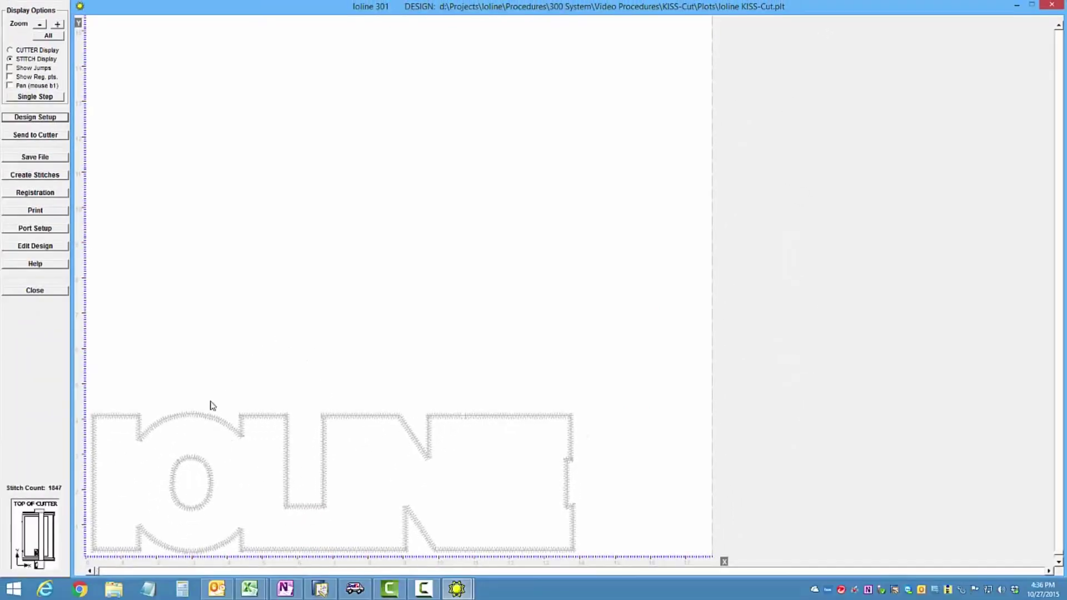
Add a placement stitch to the outer outline's stitching, giving 2022 stitches in total
click(48, 179)
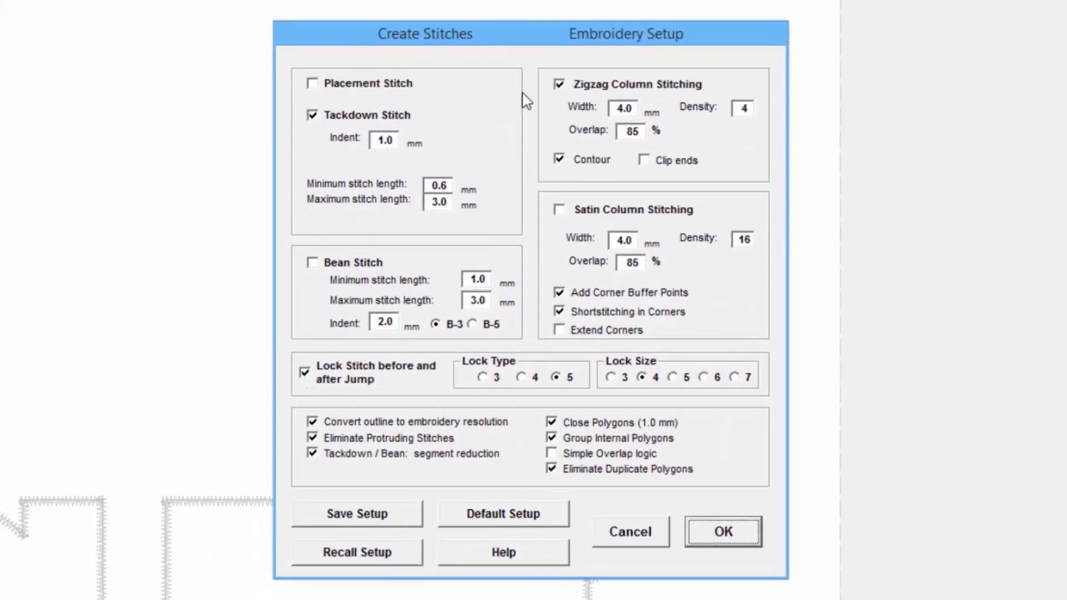
click(312, 84)
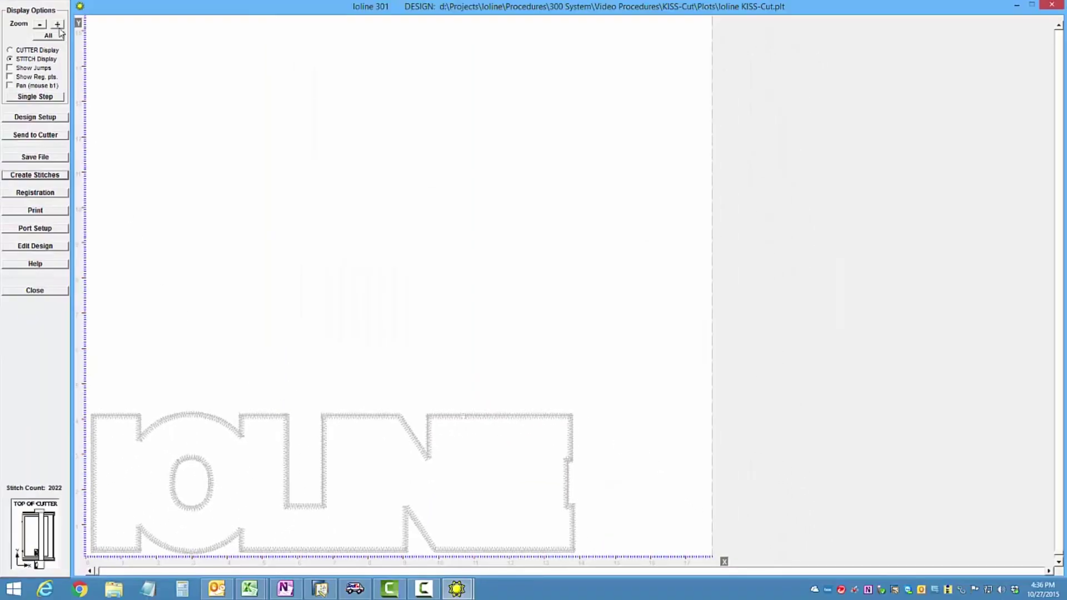
click(58, 25)
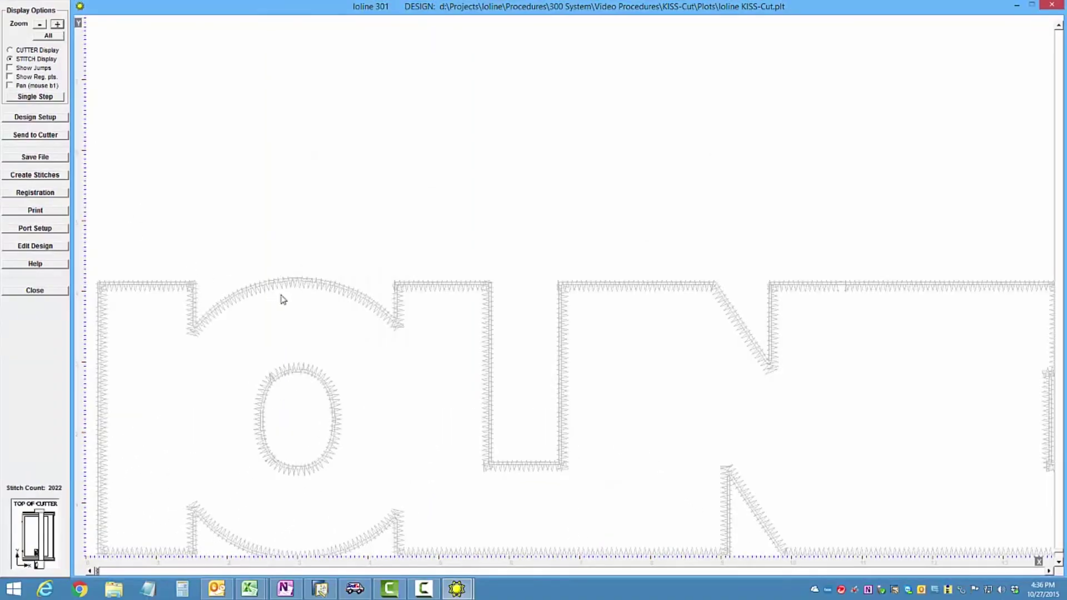
click(51, 118)
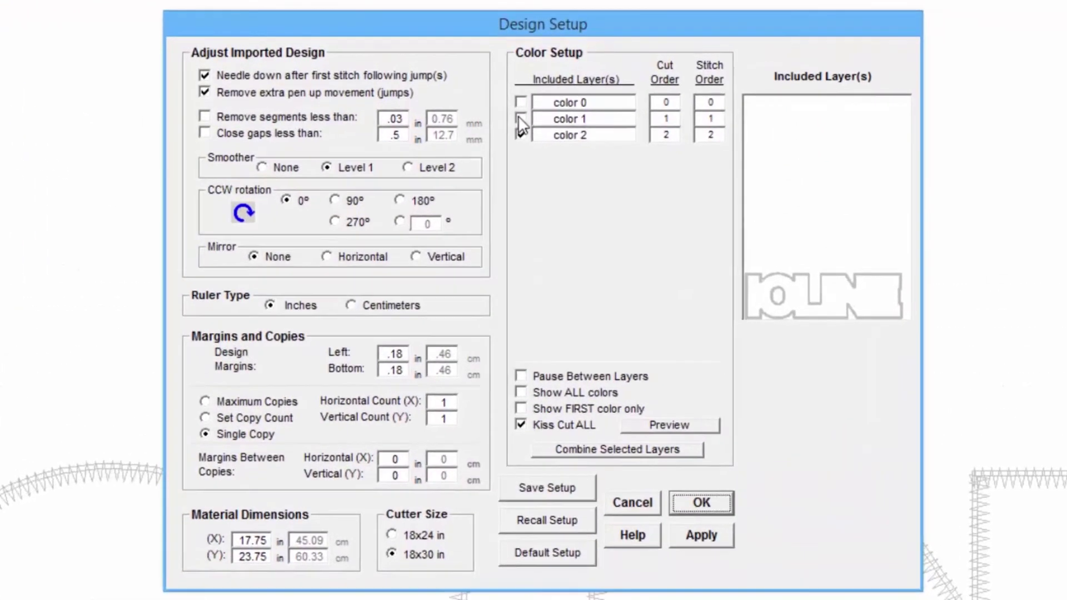
Include color 1 and color 0 alongside color 2 so all three layers stitch, 12776 stitches
click(521, 118)
click(521, 102)
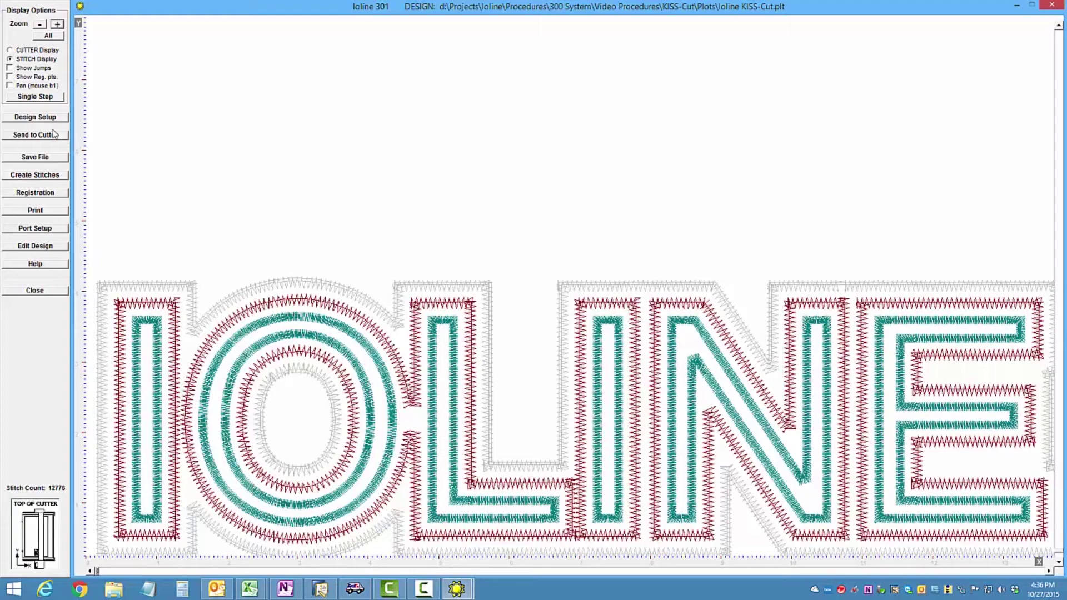
click(31, 118)
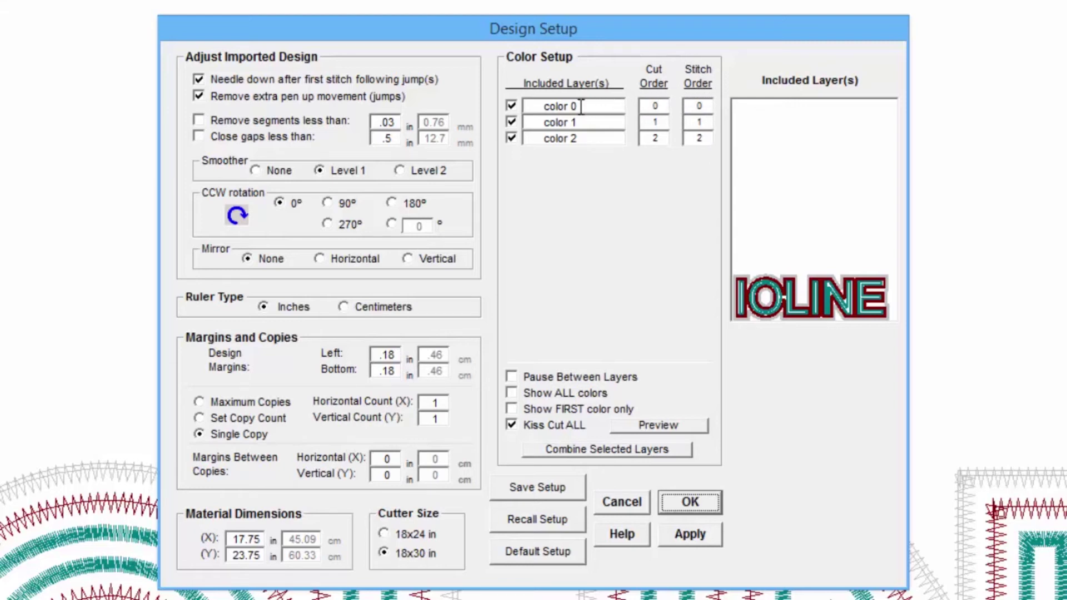
Rename layers color 0, color 1 and color 2 to Top, Middle and Bottom
drag(582, 106, 539, 106)
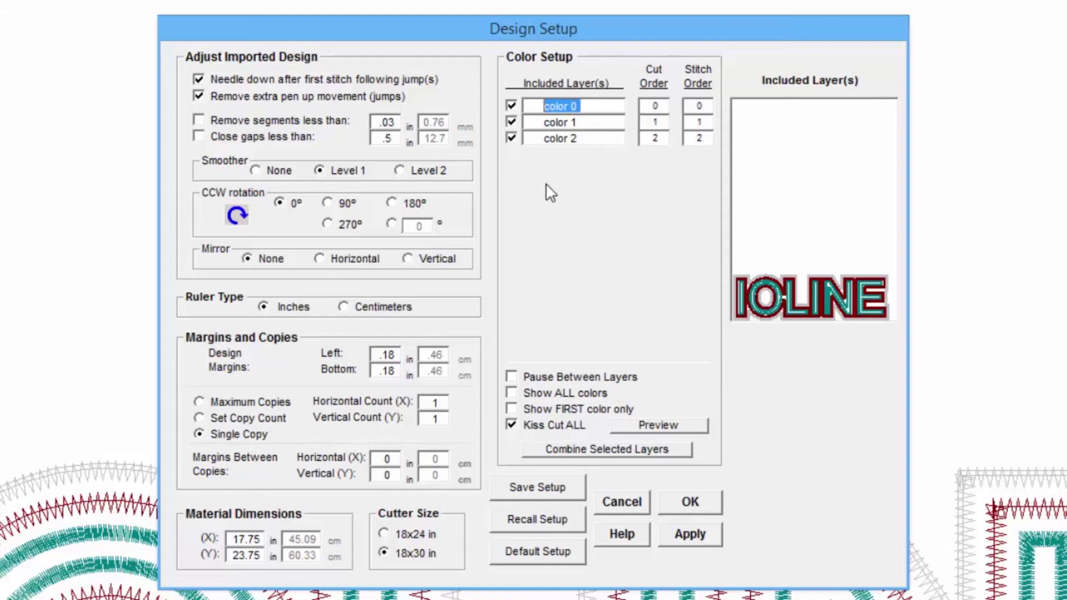
text(Top)
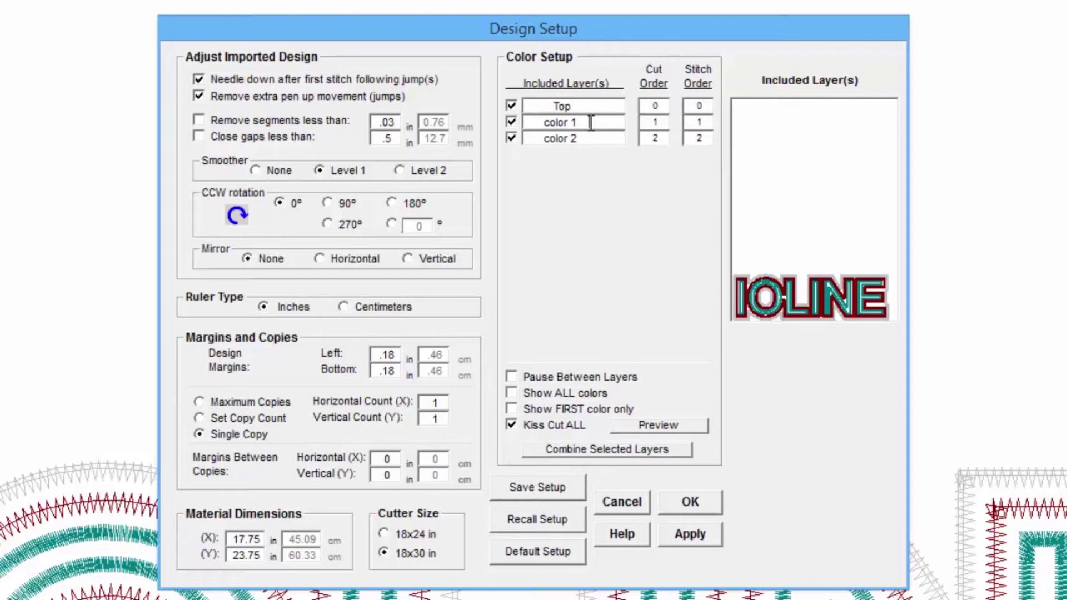
drag(591, 123, 534, 123)
text(Middle)
drag(590, 138, 522, 139)
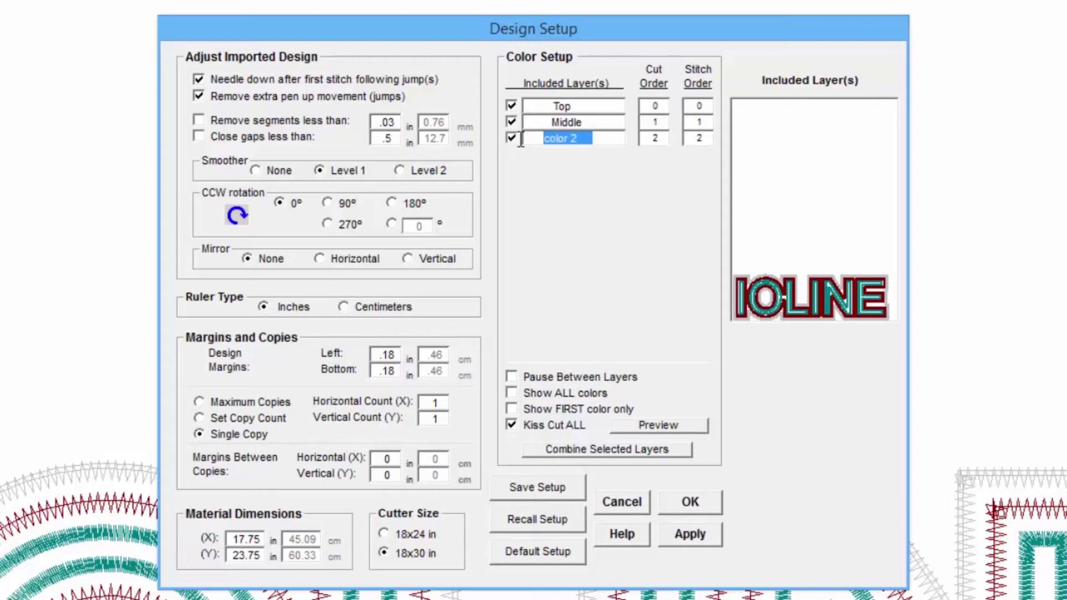
text(Bottom)
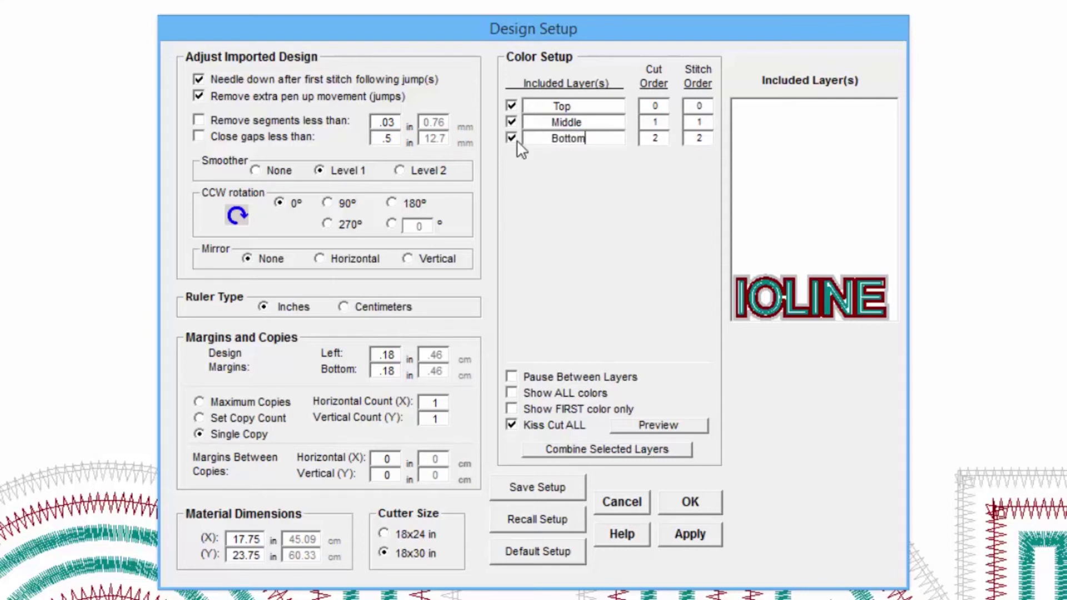
key(Tab)
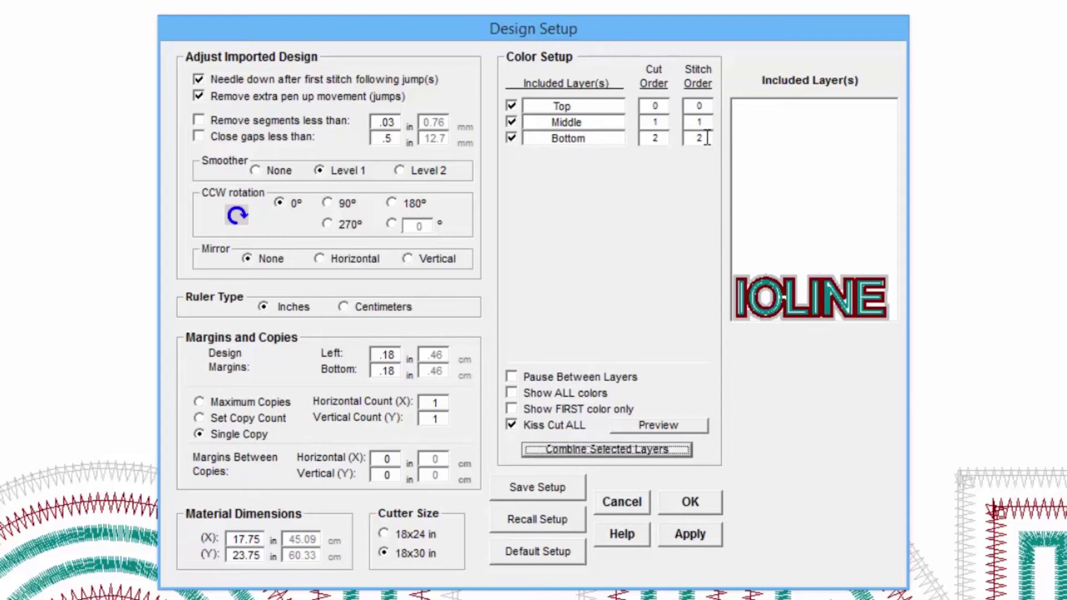
Set stitch order Bottom 0, Middle 1, Top 2 so Bottom stitches first
drag(707, 139, 681, 140)
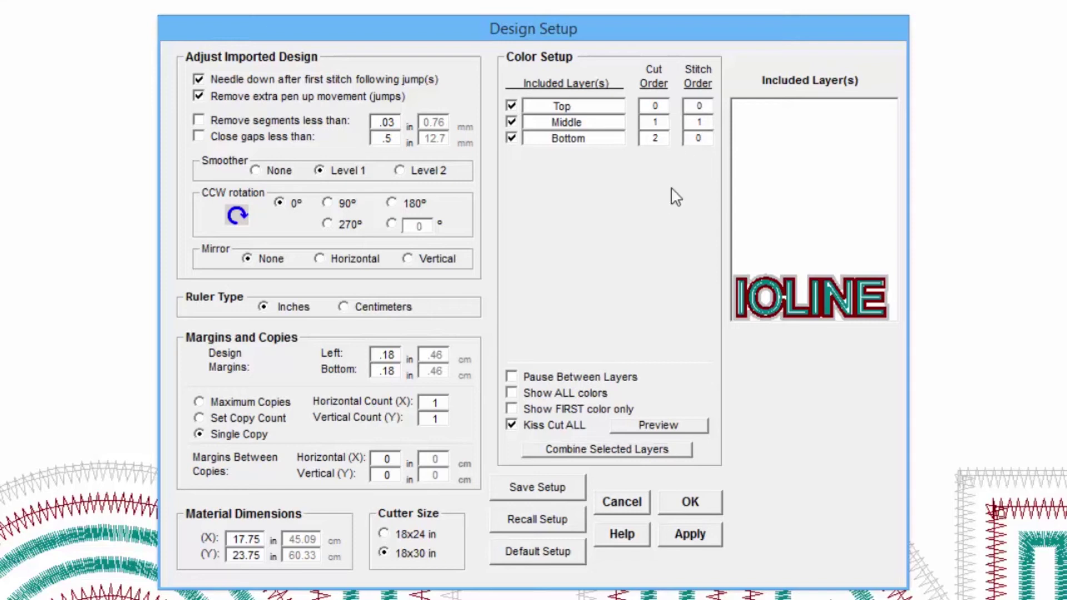
key(Tab)
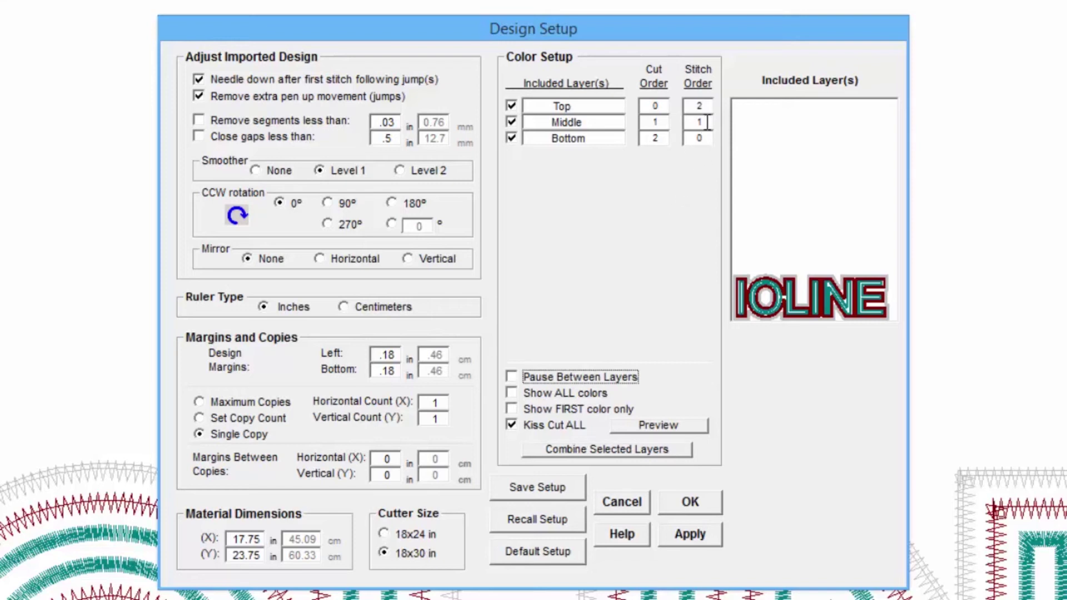
click(707, 123)
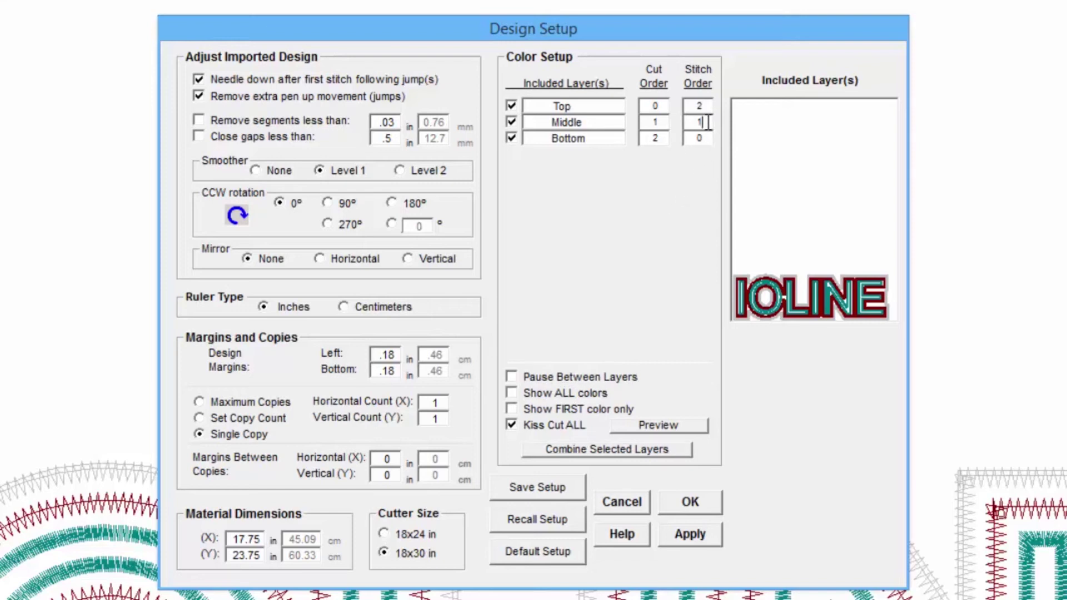
drag(707, 122, 689, 123)
drag(710, 105, 689, 106)
drag(593, 139, 529, 141)
drag(605, 122, 538, 107)
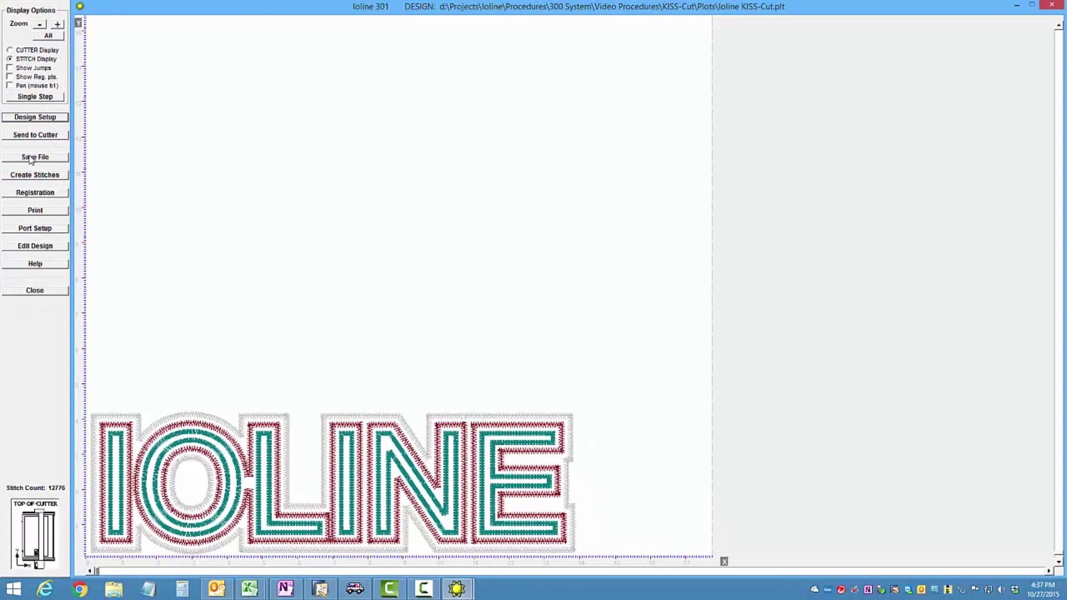
Export the design as Tajima DST file Ioline.dst in Plots, overwriting the existing file
click(30, 158)
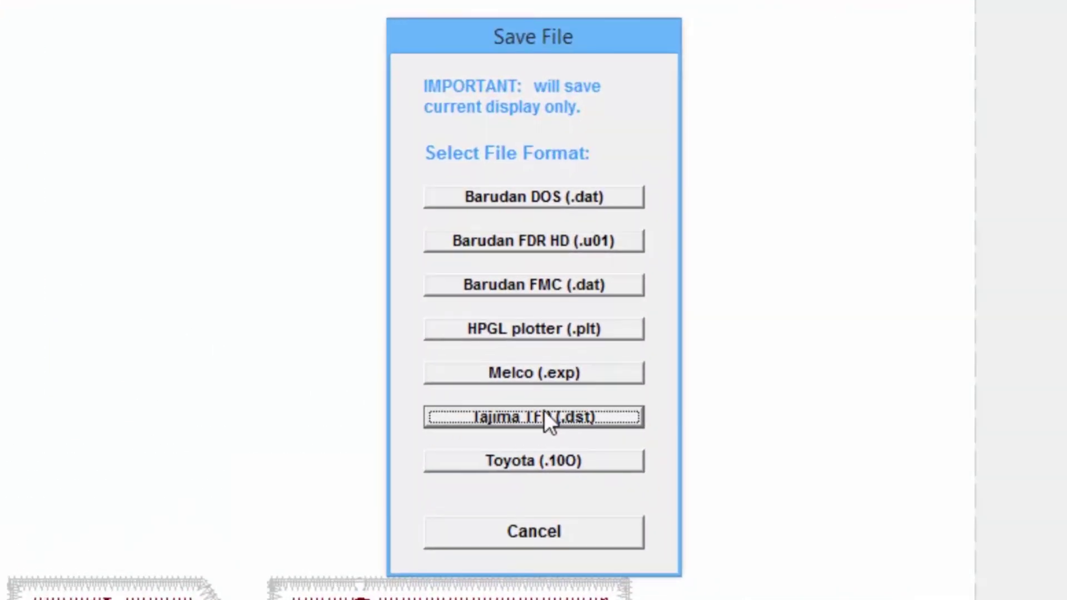
click(551, 418)
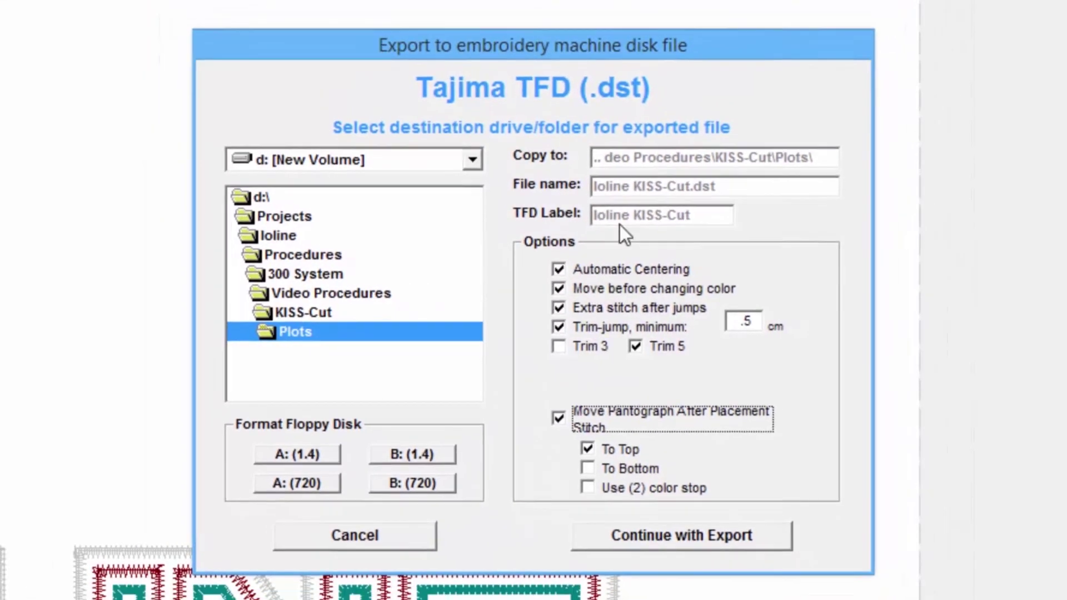
drag(723, 186, 579, 185)
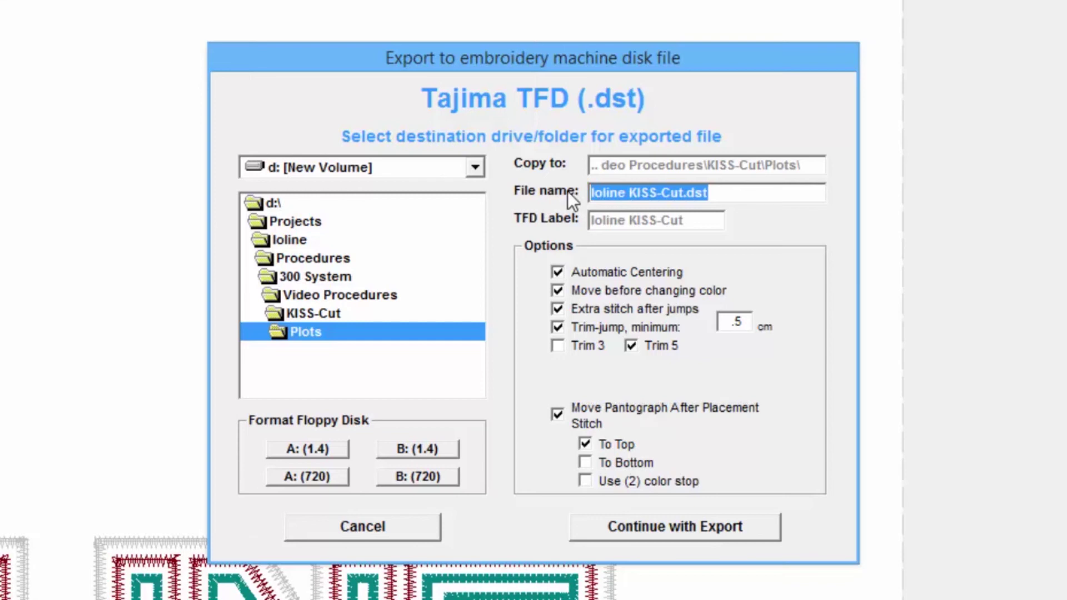
text(Ioline)
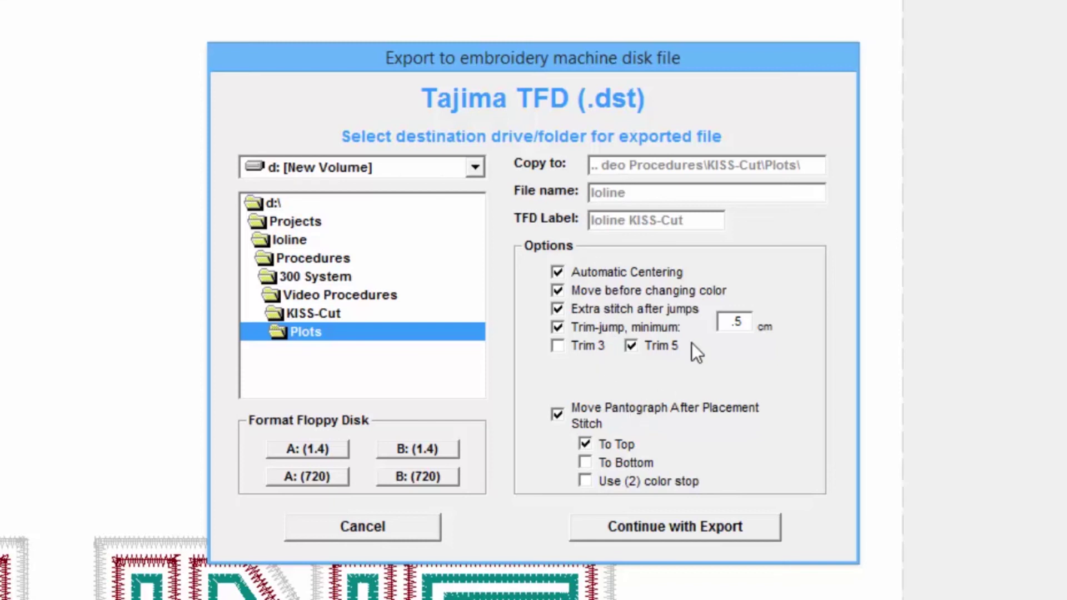
click(650, 530)
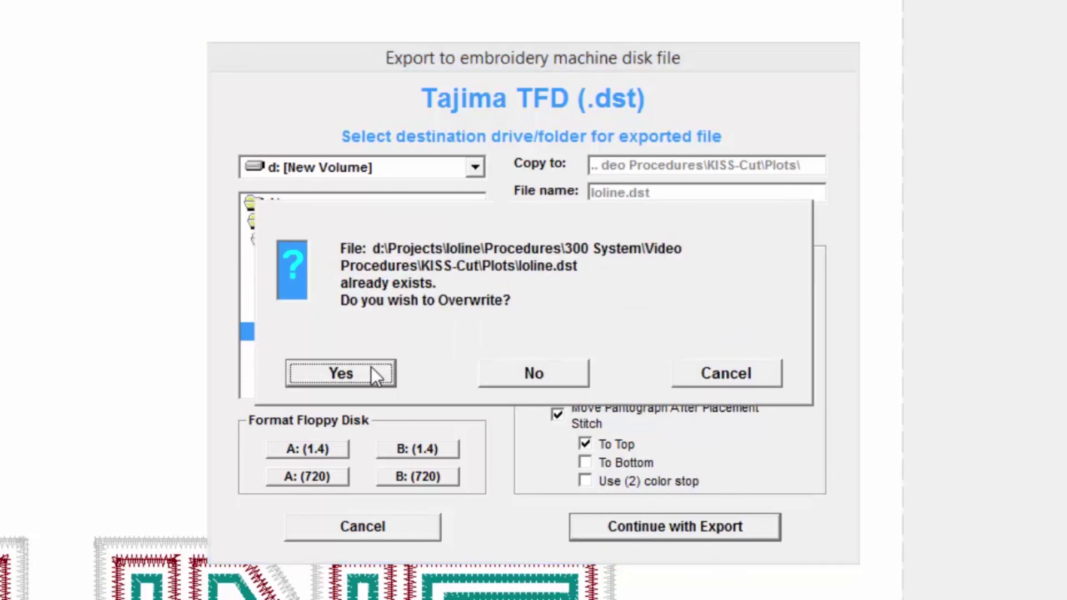
click(371, 369)
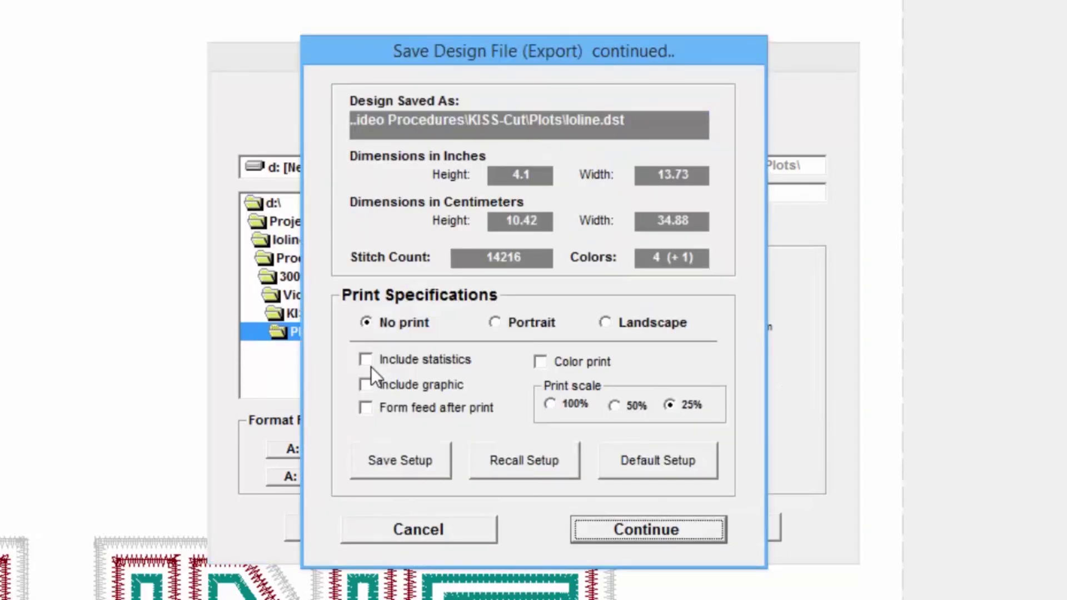
click(642, 528)
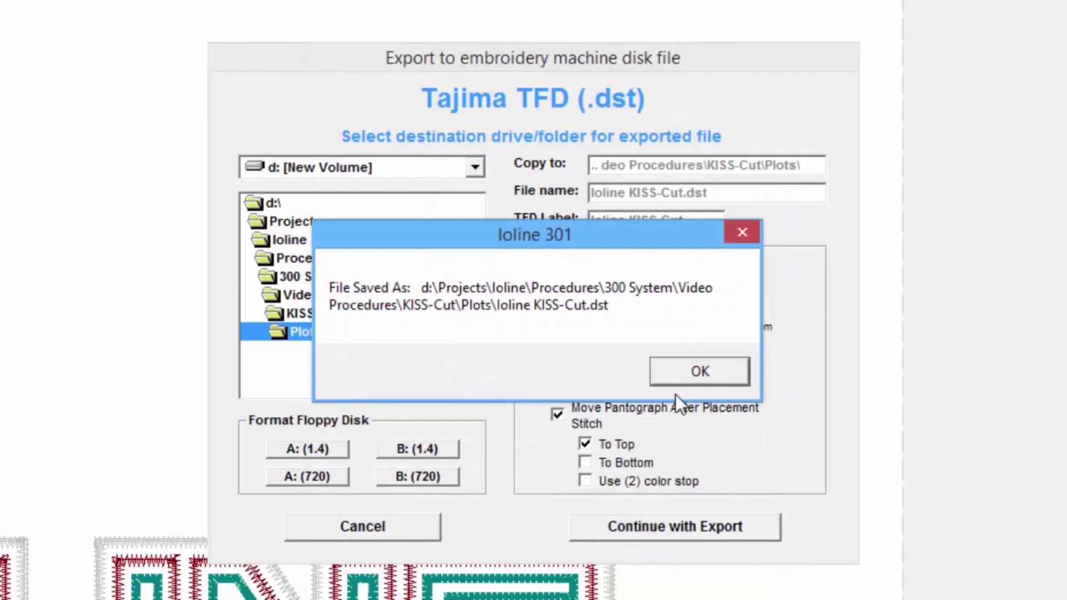
click(683, 371)
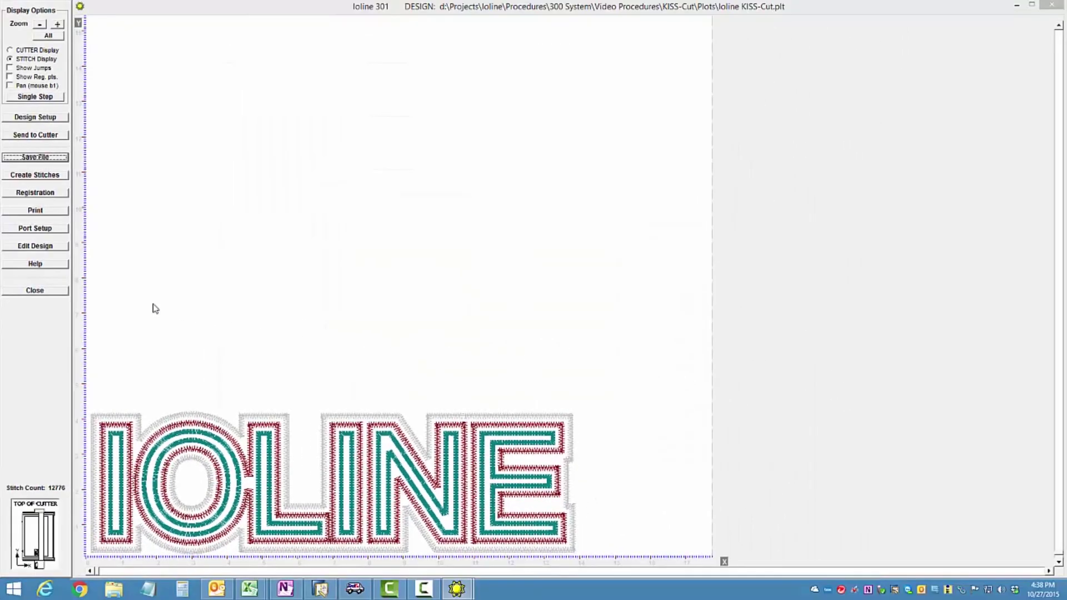
Close the current design and reload Ioline.dst from Plots as a Tajima (.dst) import
click(34, 292)
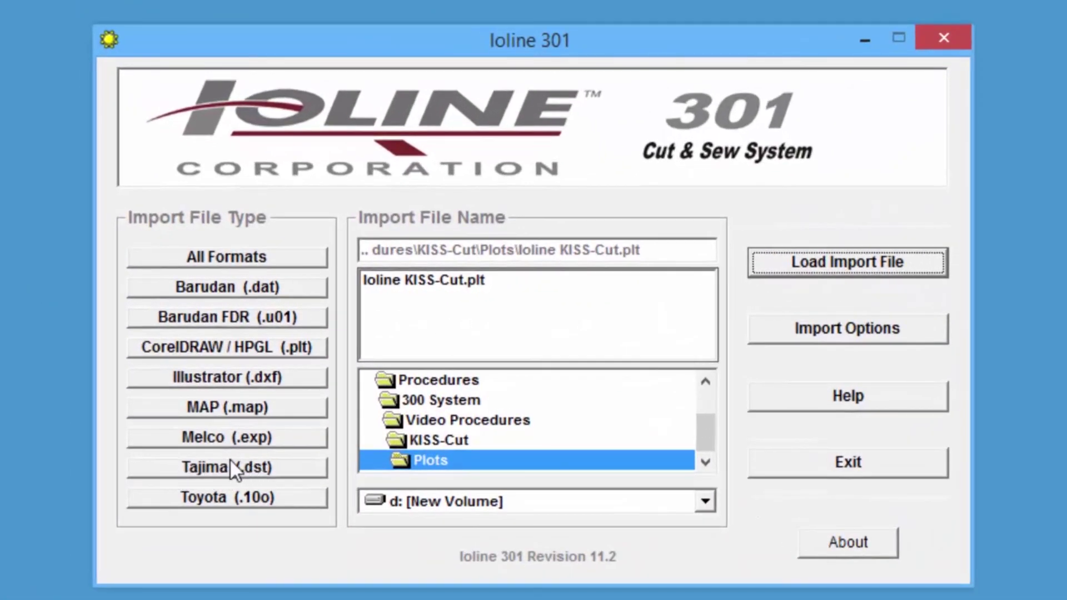
click(192, 463)
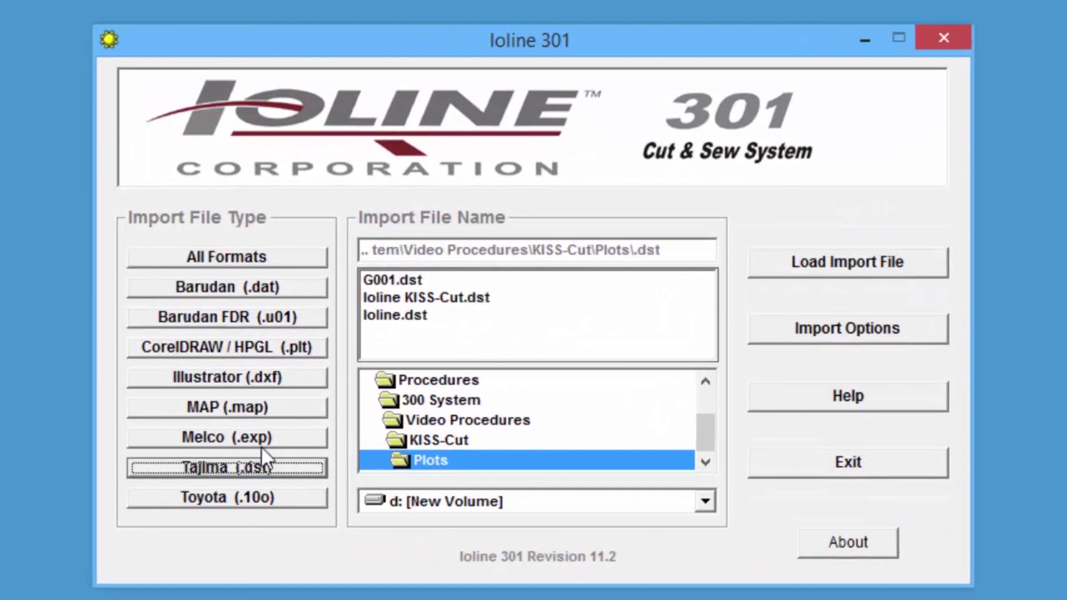
click(378, 316)
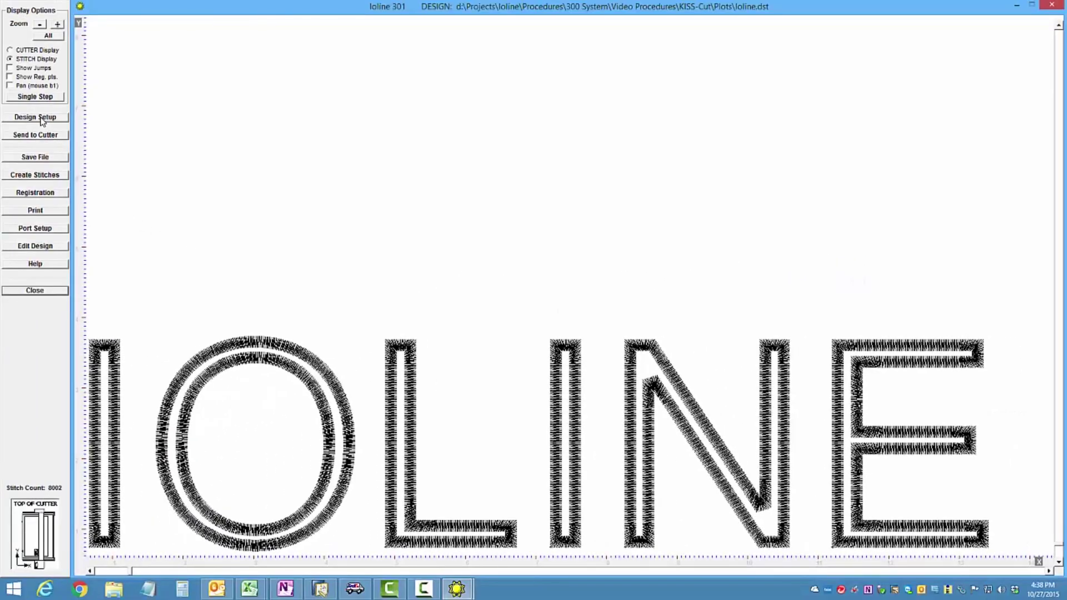
click(42, 120)
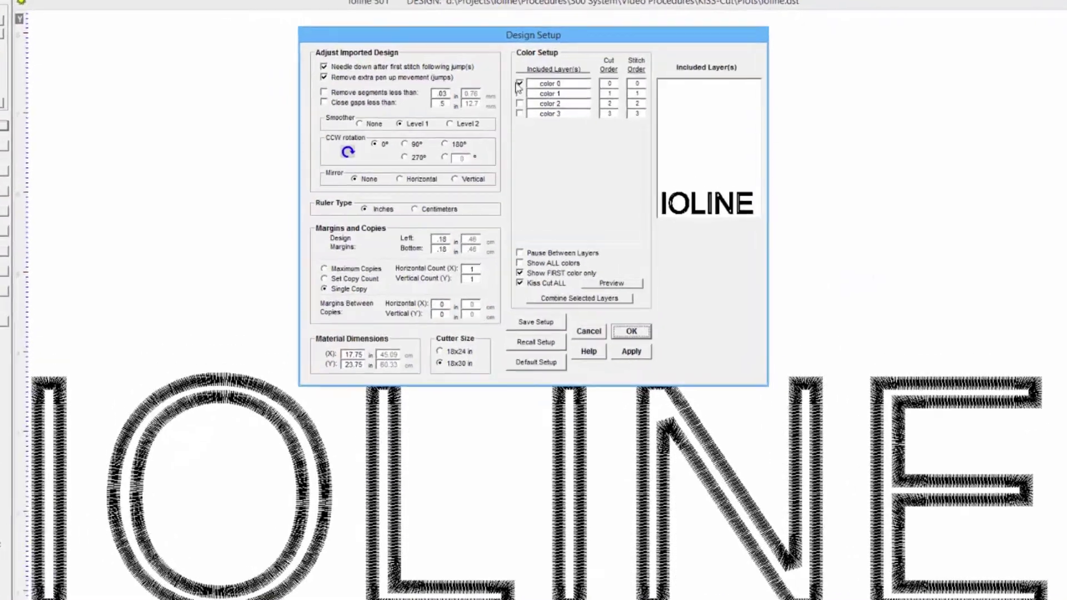
Include layers color 0, color 1, color 2 and color 3 for the reloaded Ioline.dst
click(520, 84)
click(519, 94)
click(520, 103)
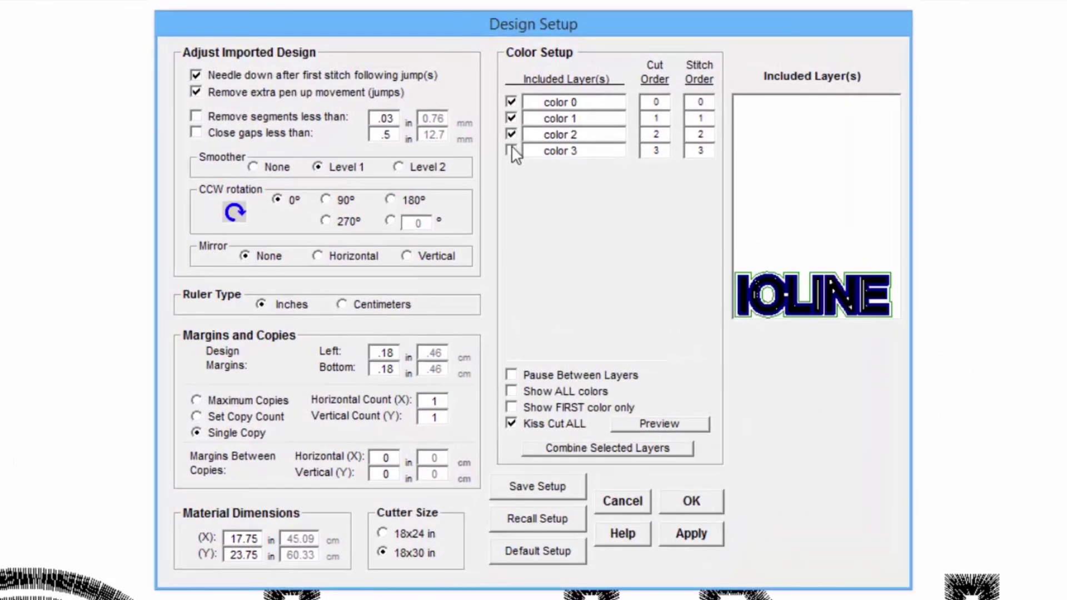
click(512, 150)
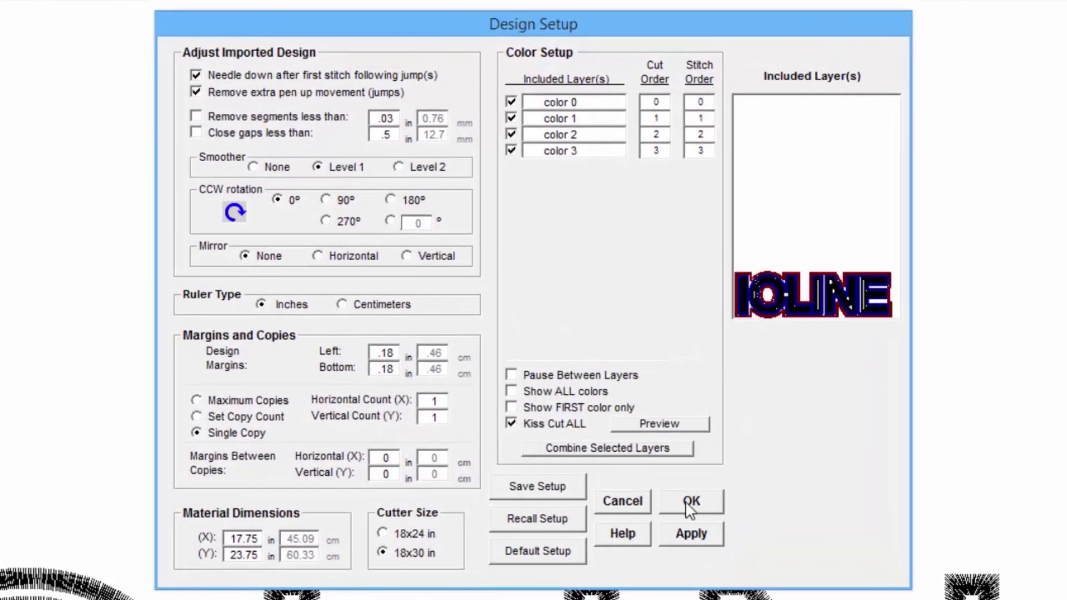